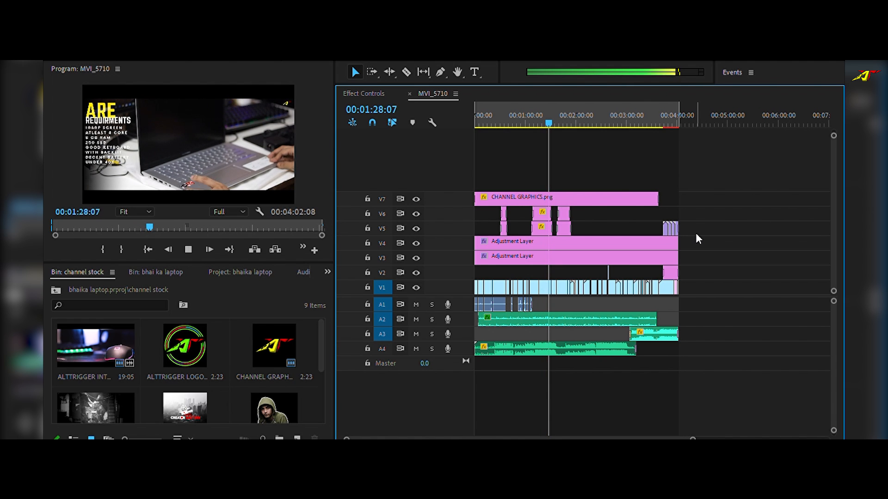
- Play and scrub through the MVI_5710 sequence at Full playback resolution to check how smoothly the preview runs
key(space)
drag(522, 125, 581, 111)
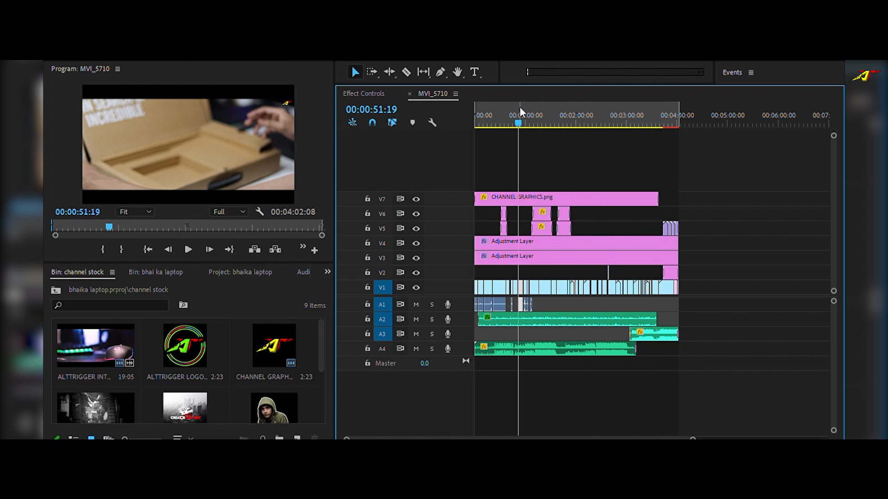
click(621, 120)
key(space)
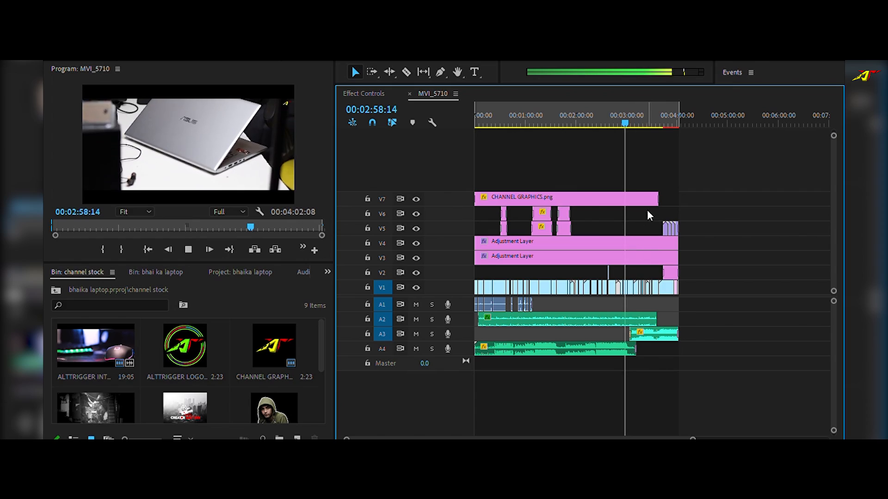
key(space)
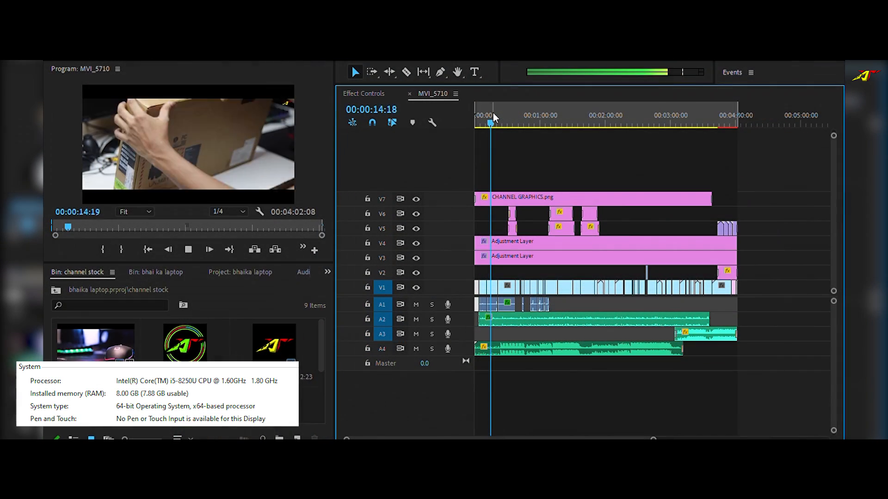
- Play the MVI_5710 sequence from around 1:39 and 1:03 to compare preview smoothness at 1/4 and Full resolution
drag(492, 115, 552, 122)
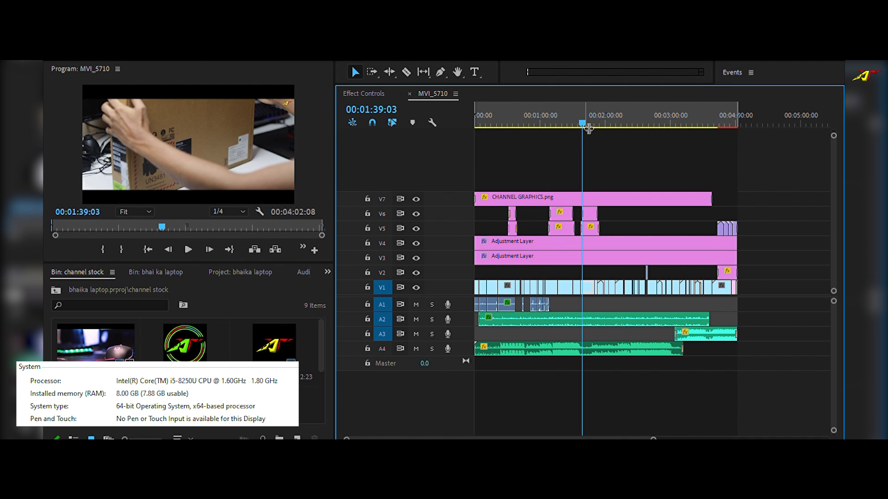
key(space)
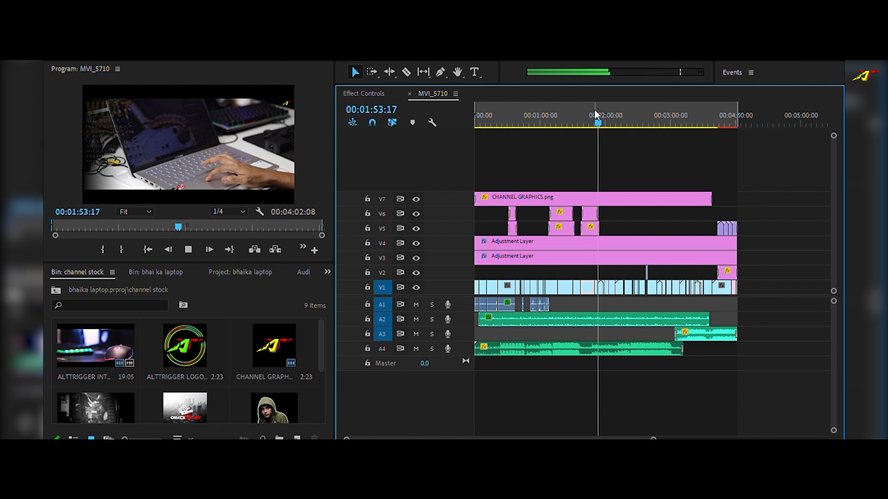
click(542, 115)
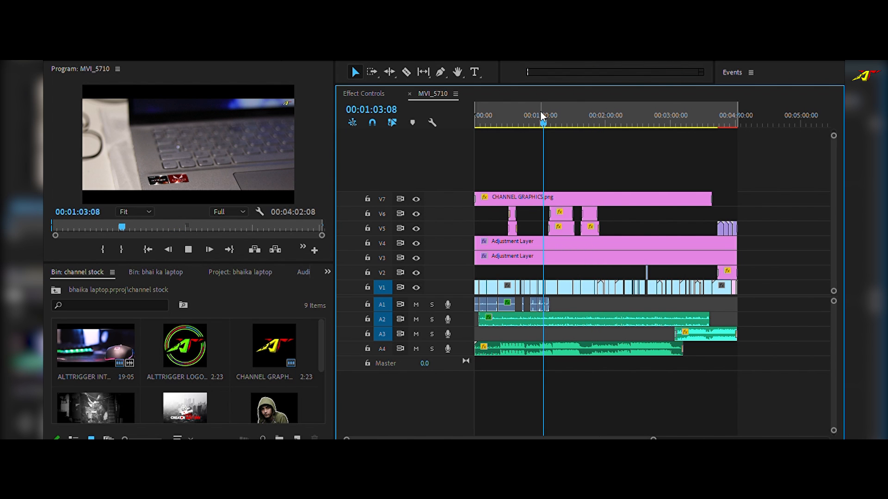
key(space)
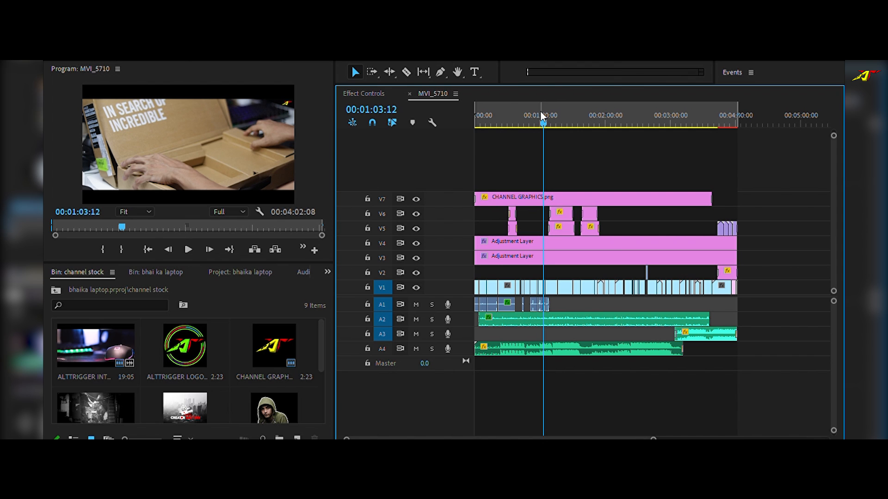
key(space)
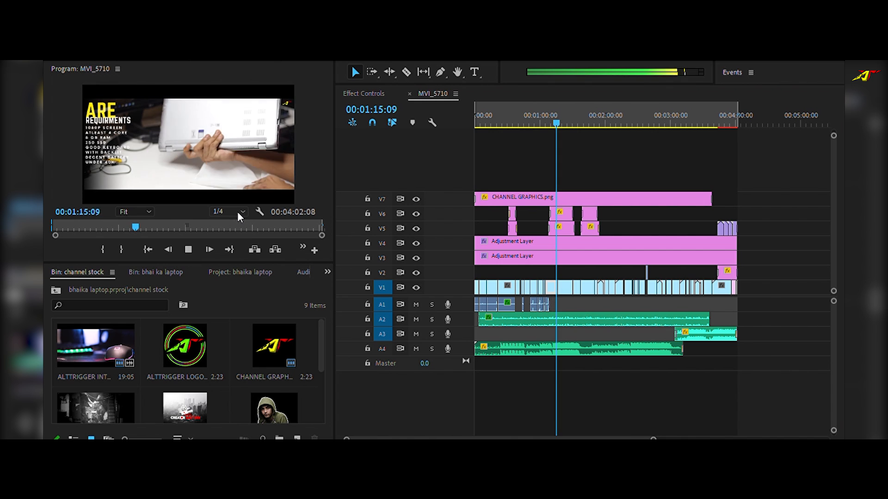
- Examine scrubbing response and playback at widely spaced points of the MVI_5710 sequence, including about 0:05, 1:16 and 2:38
drag(653, 436, 667, 423)
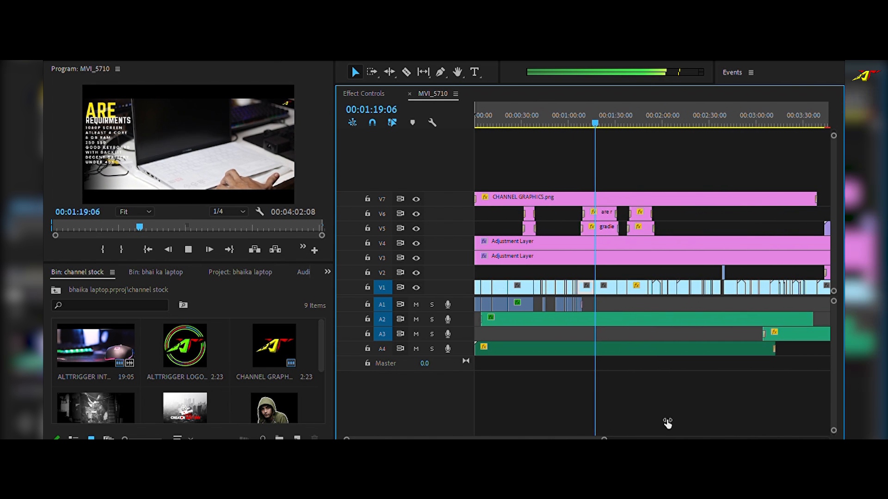
click(600, 107)
drag(692, 109, 490, 101)
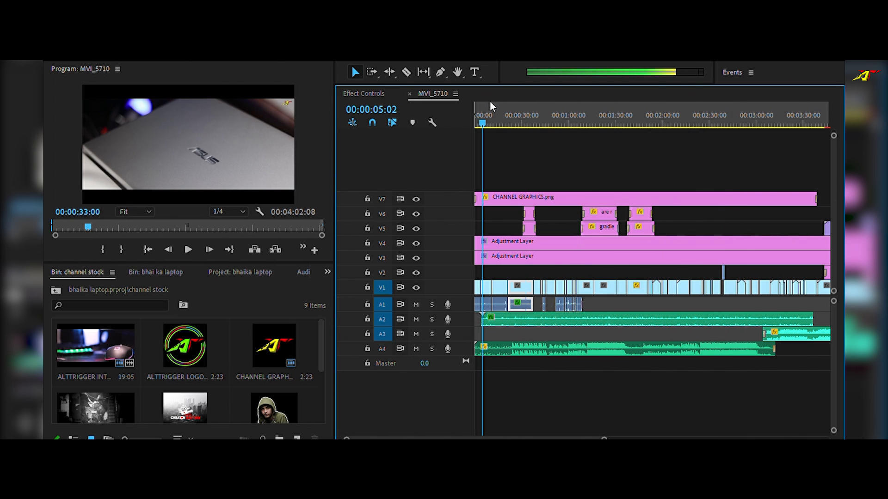
click(677, 115)
drag(604, 110, 526, 105)
click(722, 111)
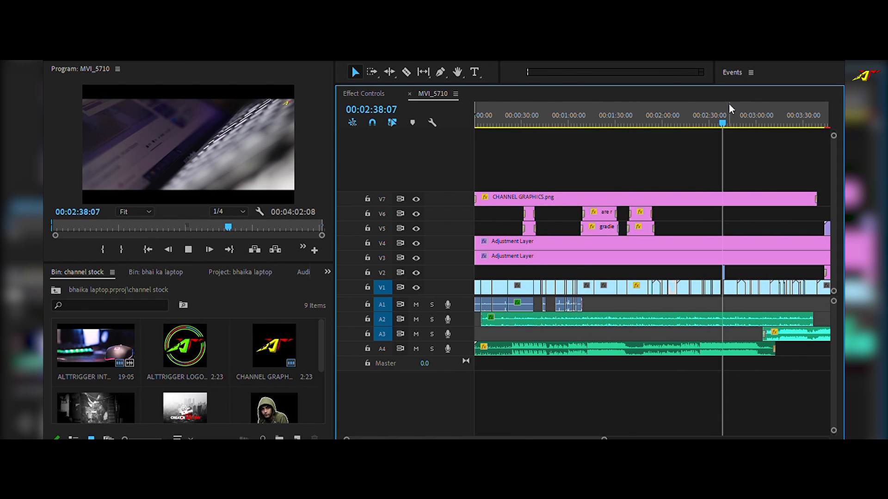
key(space)
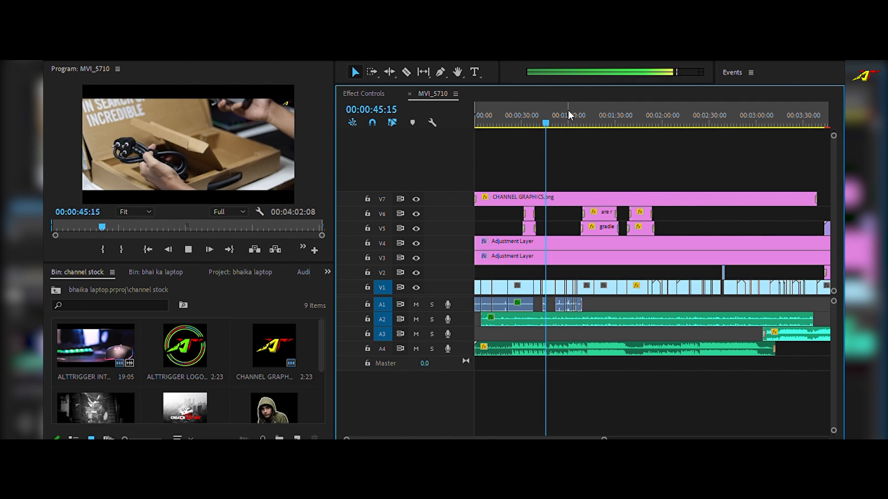
drag(567, 110, 599, 114)
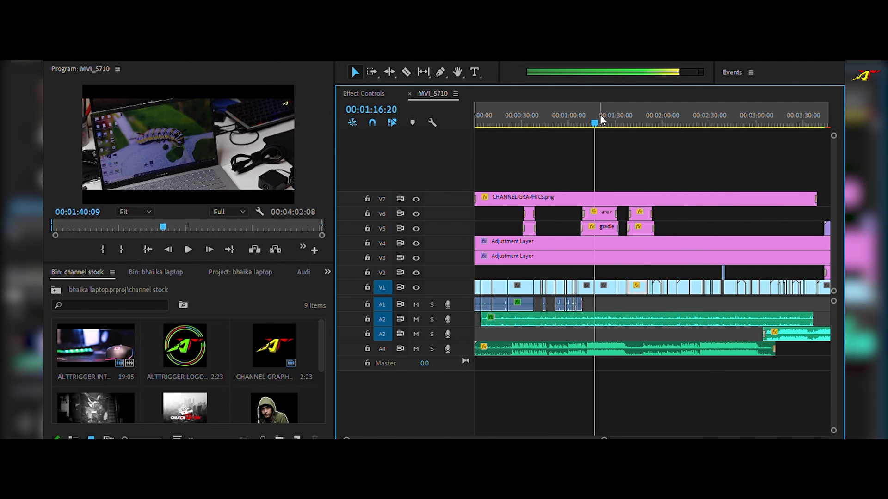
drag(688, 109, 721, 107)
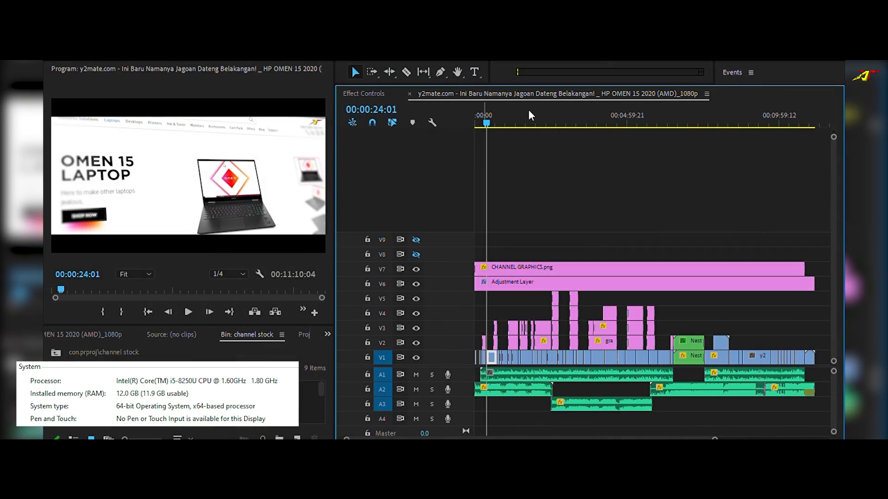
- Play and scrub the HP OMEN 15 sequence between about 0:24 and 4:13 to check preview smoothness through the layered graphics
key(space)
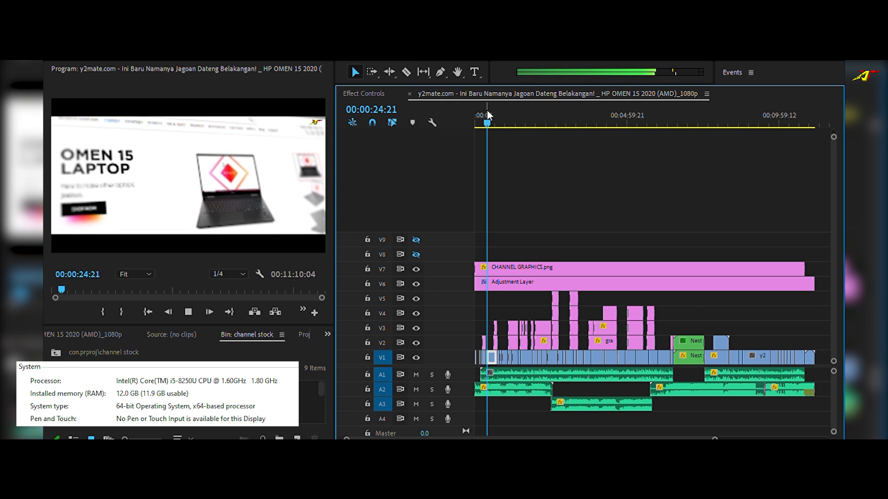
click(512, 116)
mouse_move(517, 116)
mouse_down()
mouse_move(616, 119)
mouse_move(526, 126)
mouse_up()
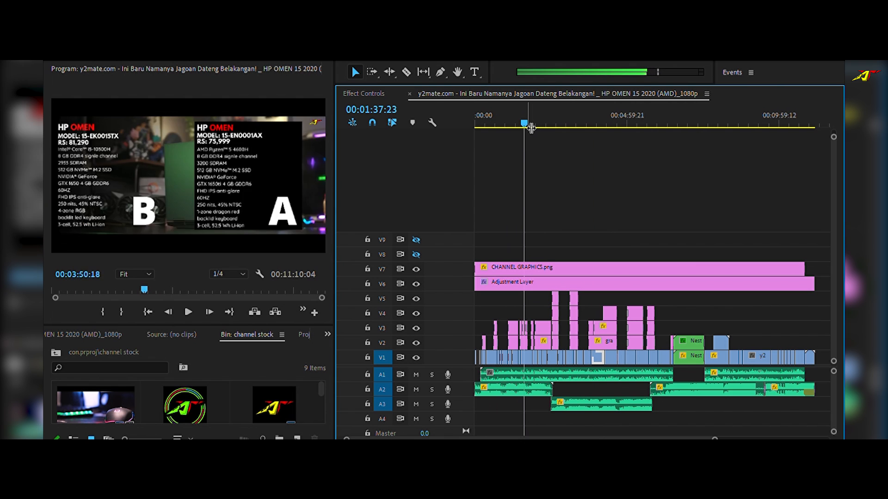
key(space)
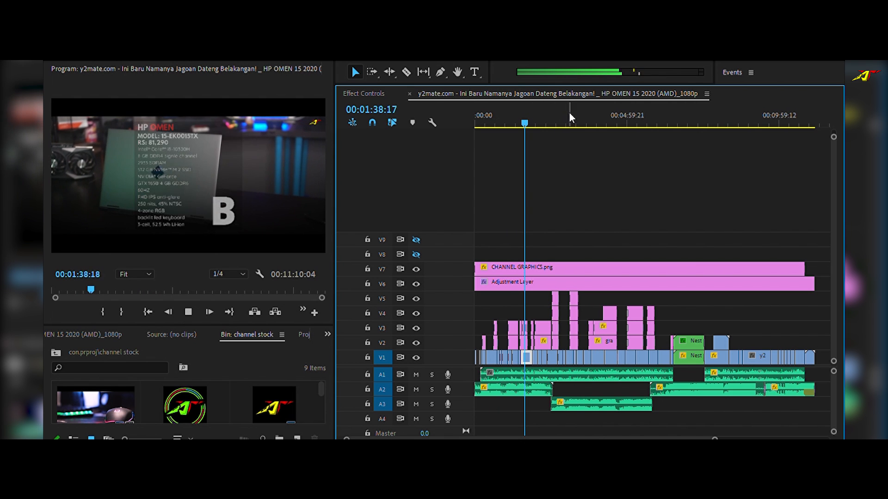
drag(527, 113, 552, 129)
key(space)
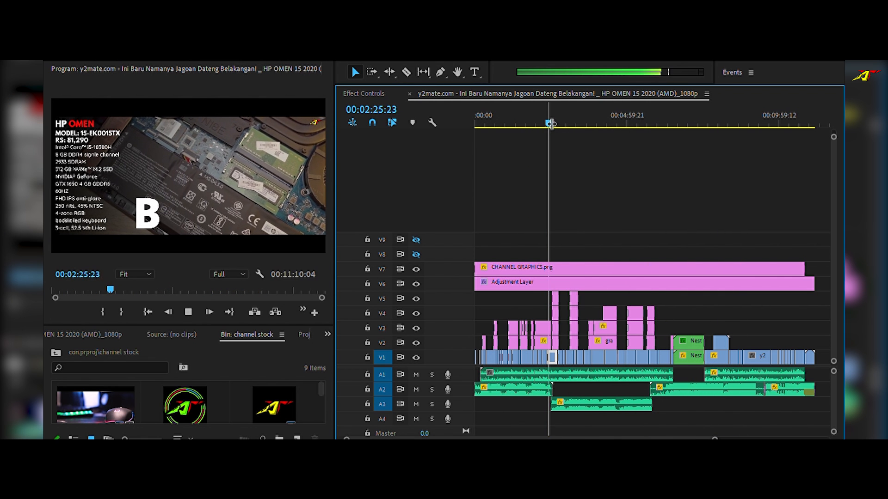
drag(548, 115, 605, 143)
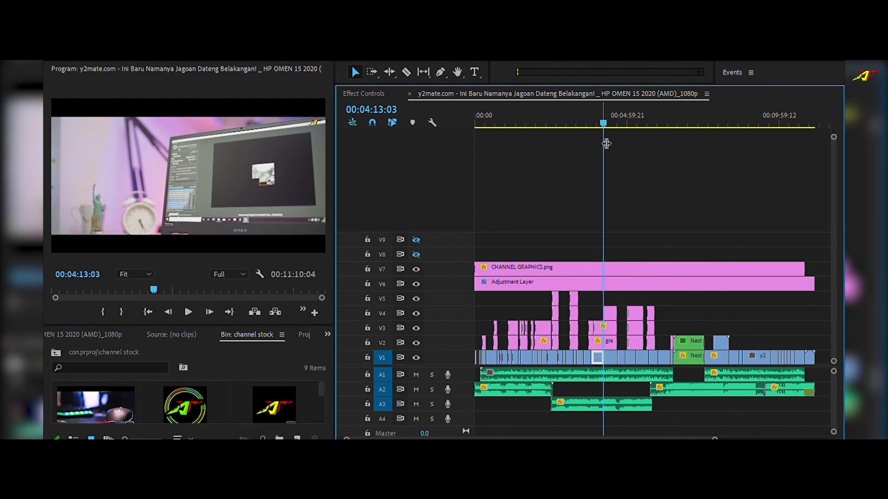
drag(652, 176, 543, 175)
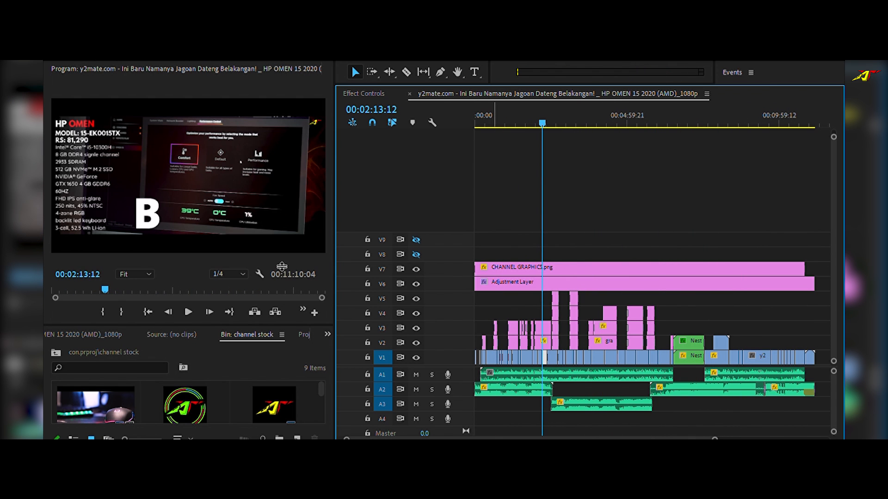
- Set the playback resolution to Full and check playback at points across the HP OMEN 15 sequence, up to about 10:05
click(234, 273)
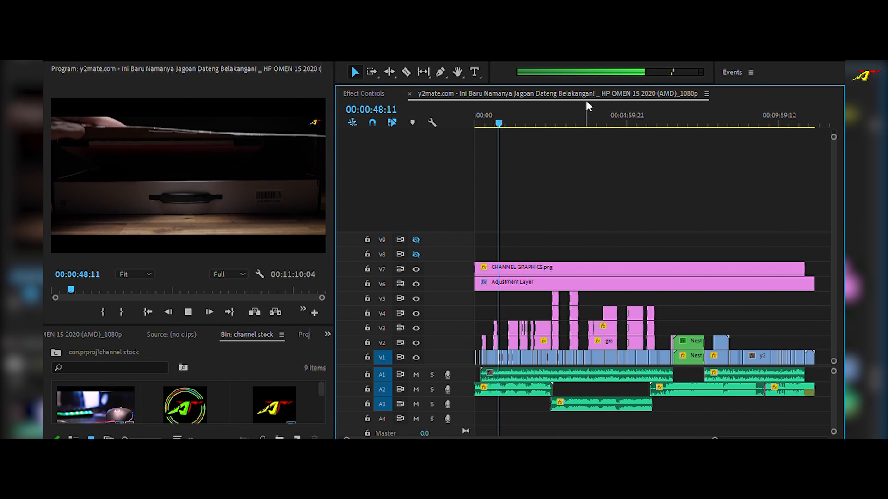
click(585, 119)
click(659, 116)
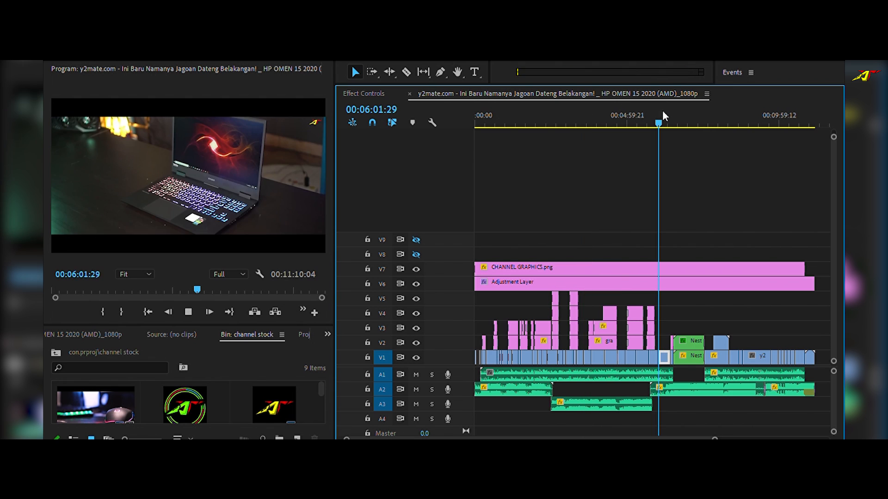
click(730, 117)
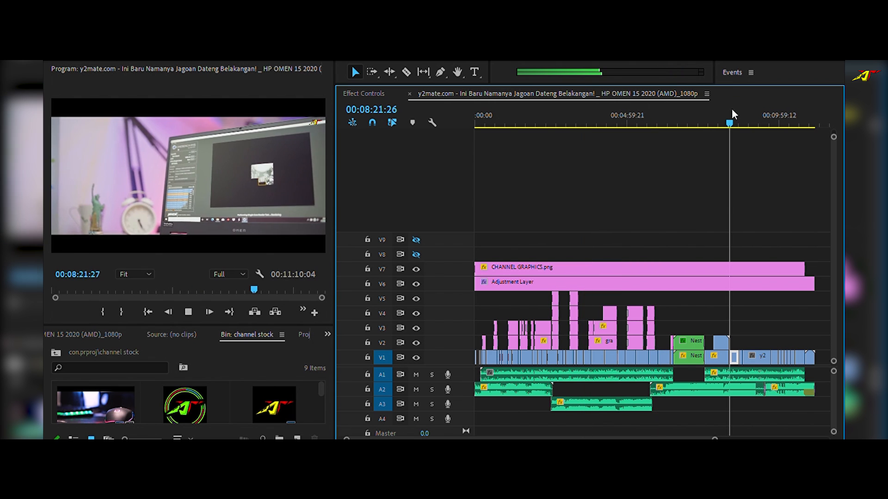
click(781, 108)
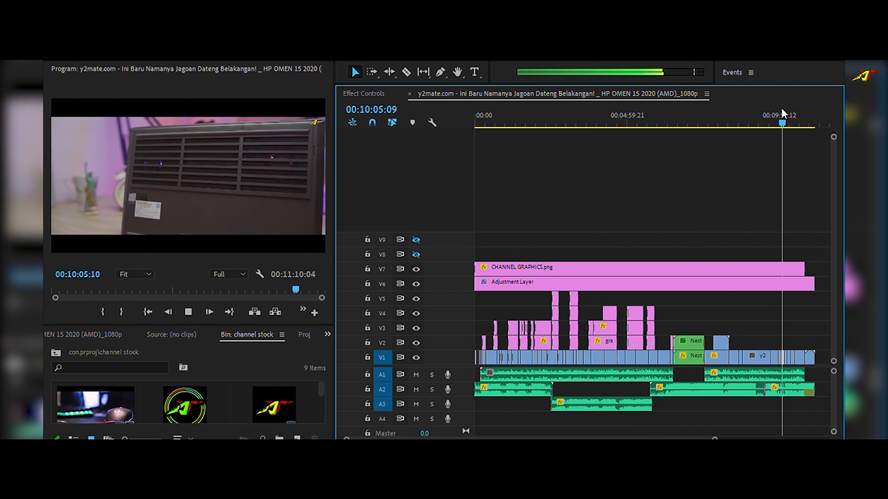
click(554, 105)
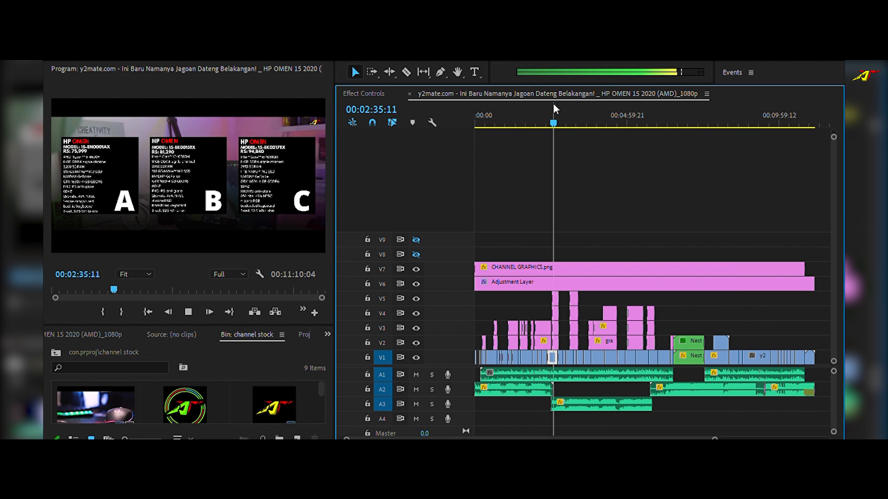
click(637, 115)
click(709, 114)
click(775, 109)
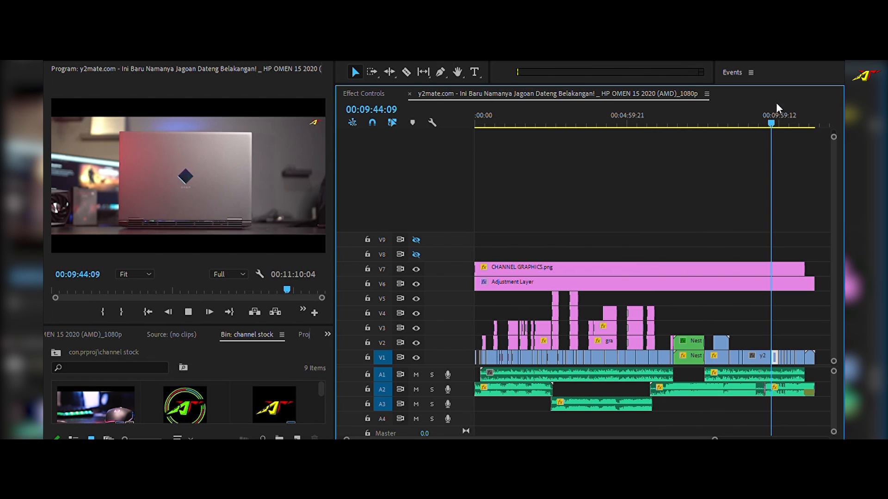
- Check Full-resolution playback of the HP OMEN 15 sequence from about 2:05 and 8:21
click(541, 95)
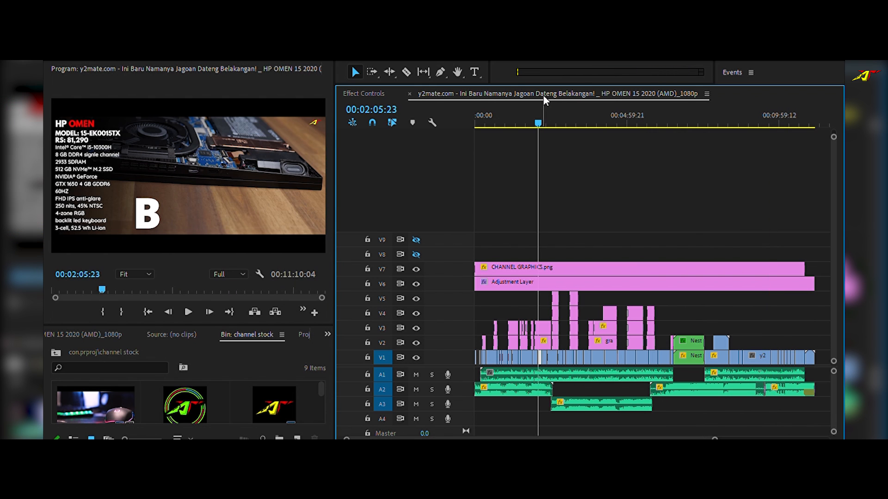
key(space)
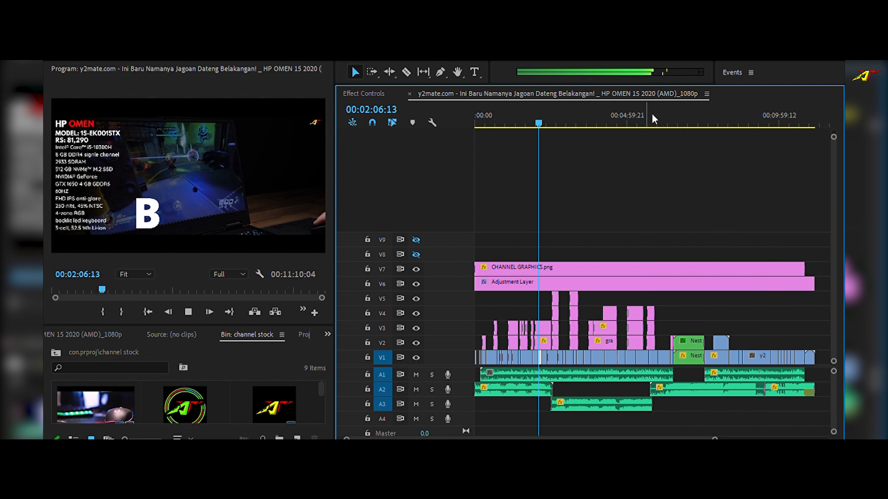
click(671, 112)
click(733, 102)
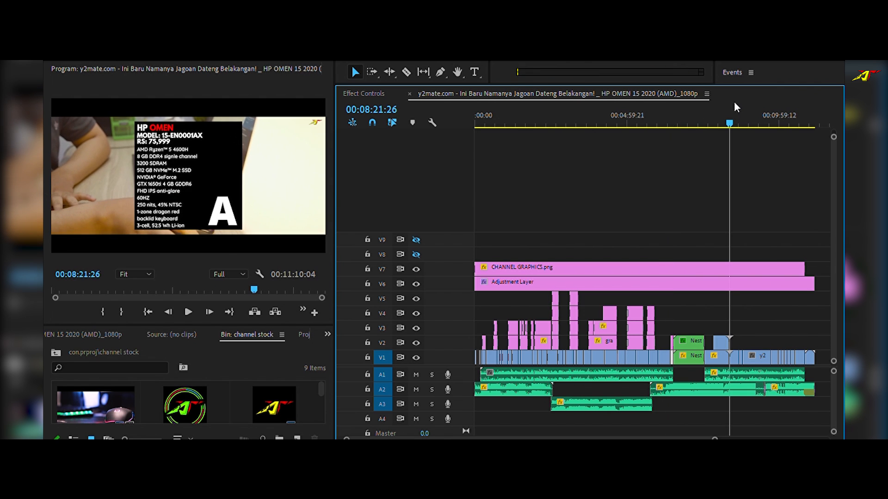
key(space)
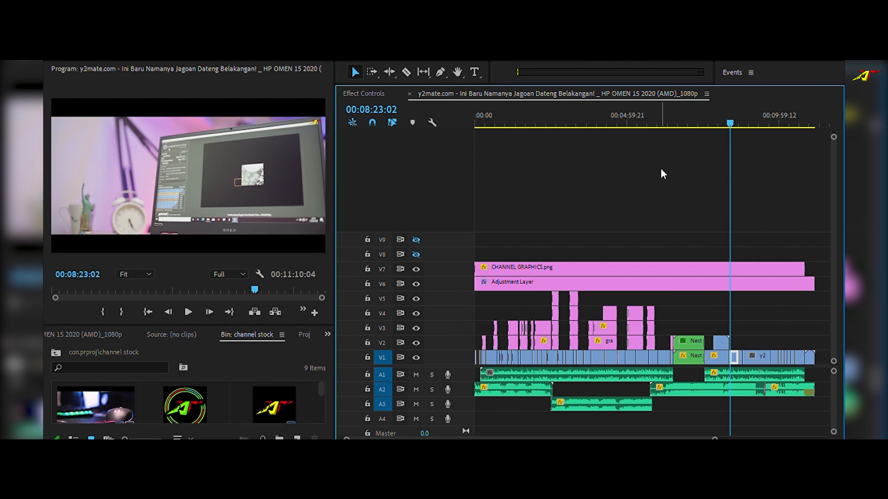
- Scrub the HP OMEN 15 sequence to about 0:44, 9:31 and 5:17 and check the preview's response at 1/4 resolution
drag(608, 113, 499, 124)
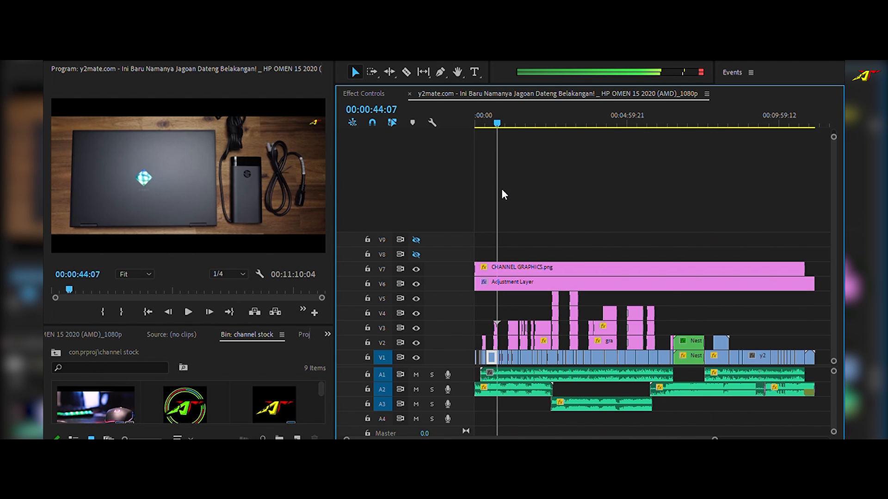
drag(502, 195, 770, 218)
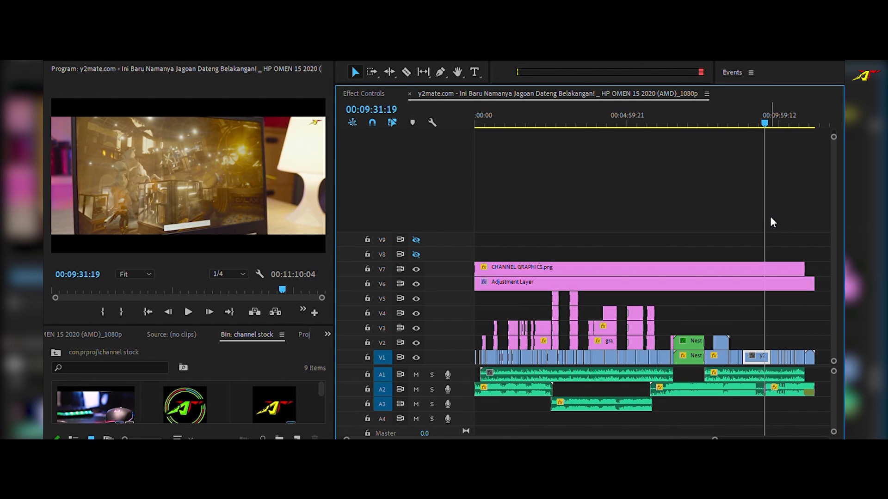
key(space)
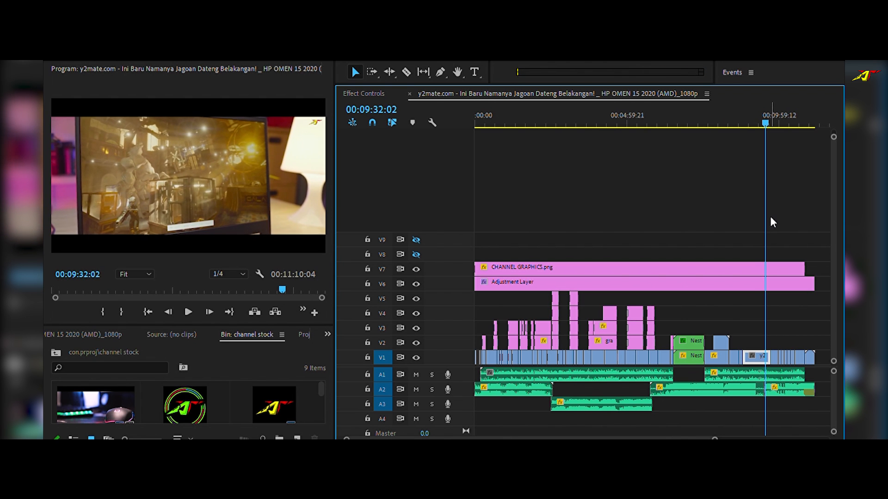
key(space)
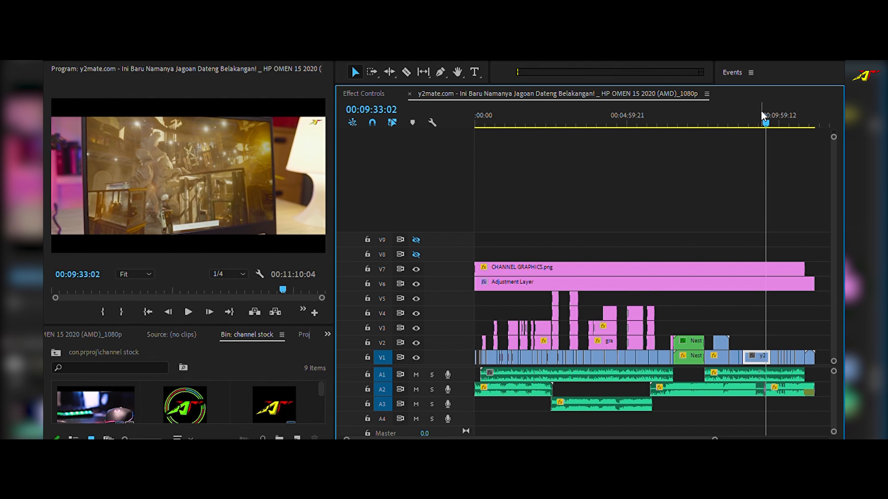
drag(763, 115, 634, 123)
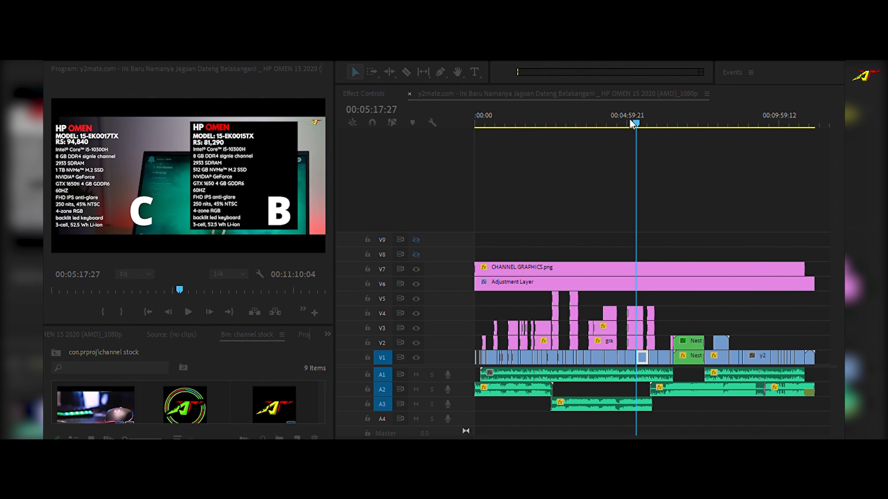
- Play the HP OMEN 15 sequence from about 2:28 at 1/4 resolution and check how smoothly the layered section previews
drag(633, 122, 554, 137)
key(space)
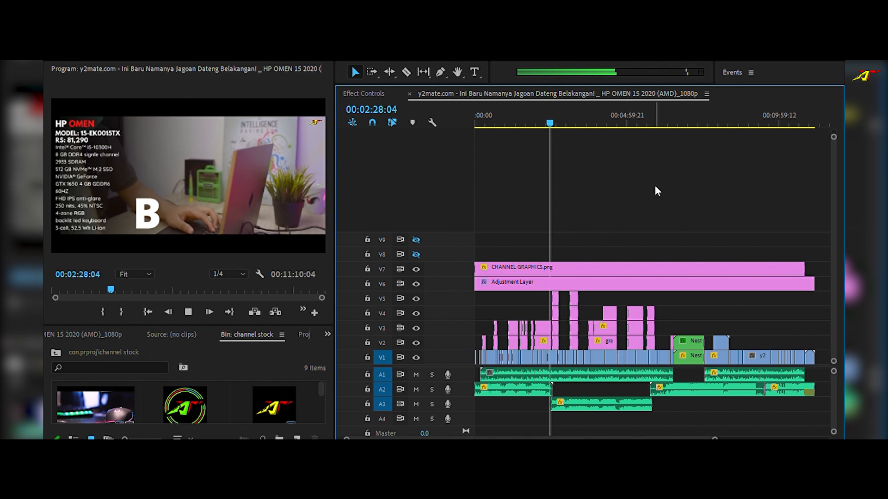
key(space)
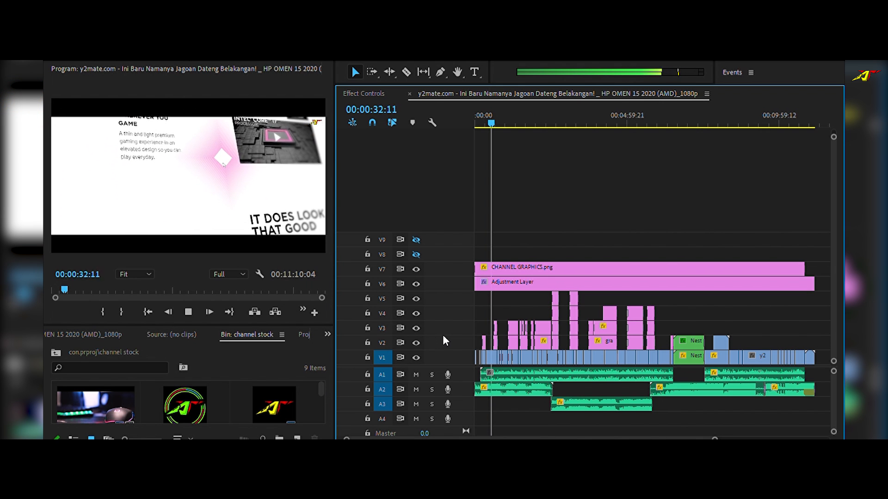
click(239, 262)
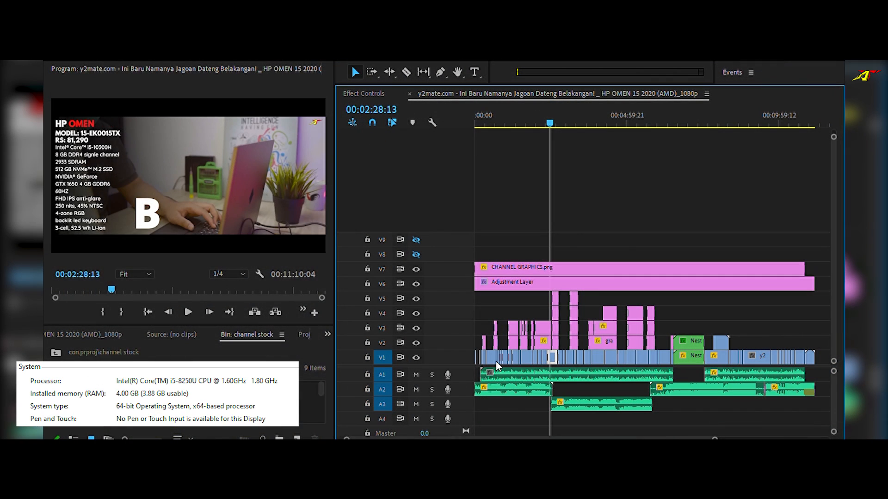
- Scrub the HP OMEN 15 sequence around 1:37, 1:06 and 4:13 at 1/4 resolution and check the preview's response
click(581, 260)
click(524, 120)
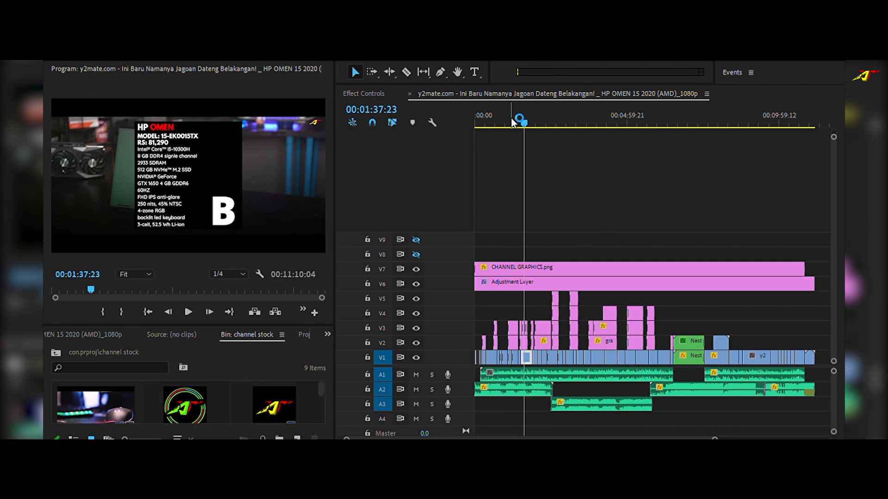
mouse_move(517, 117)
mouse_down()
mouse_move(481, 117)
mouse_move(518, 115)
mouse_up()
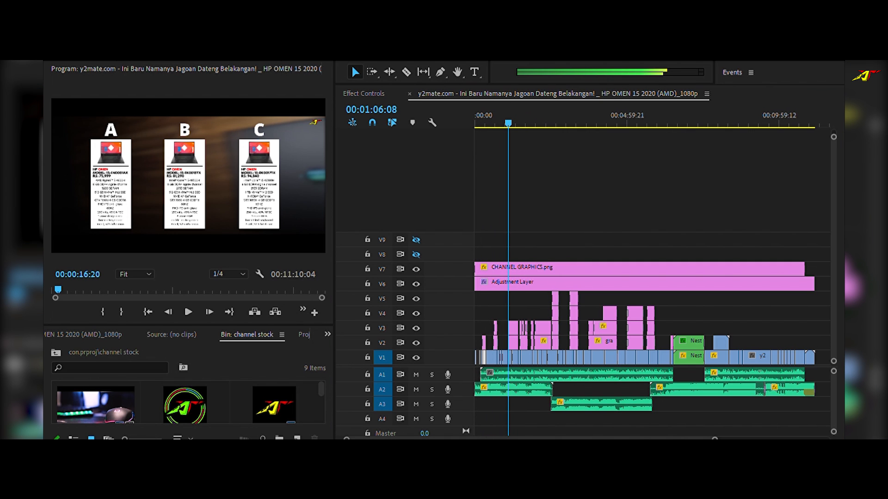
drag(500, 116, 532, 113)
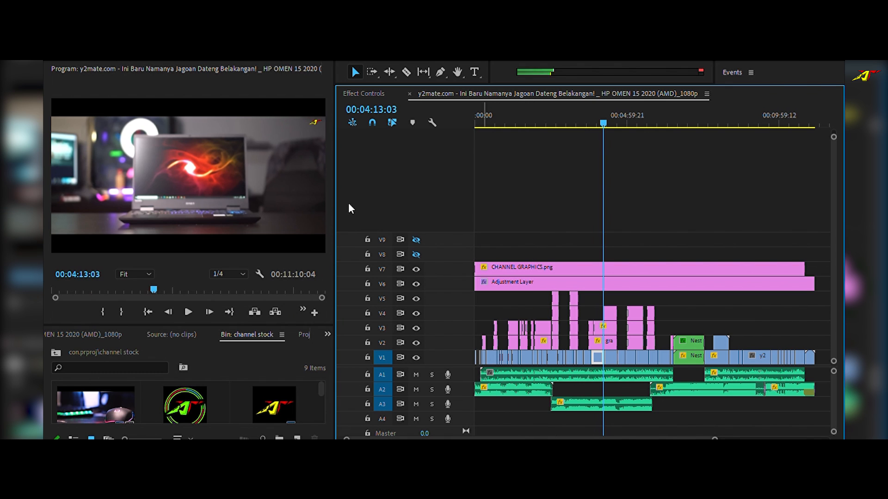
- Set the playback resolution to Full and check HP OMEN 15 playback from about 0:24 to 1:37
click(228, 274)
drag(526, 115, 487, 115)
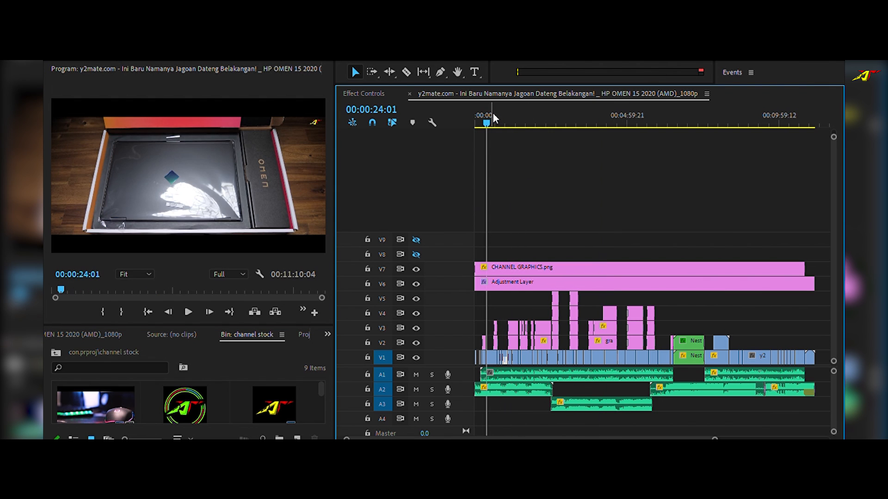
key(space)
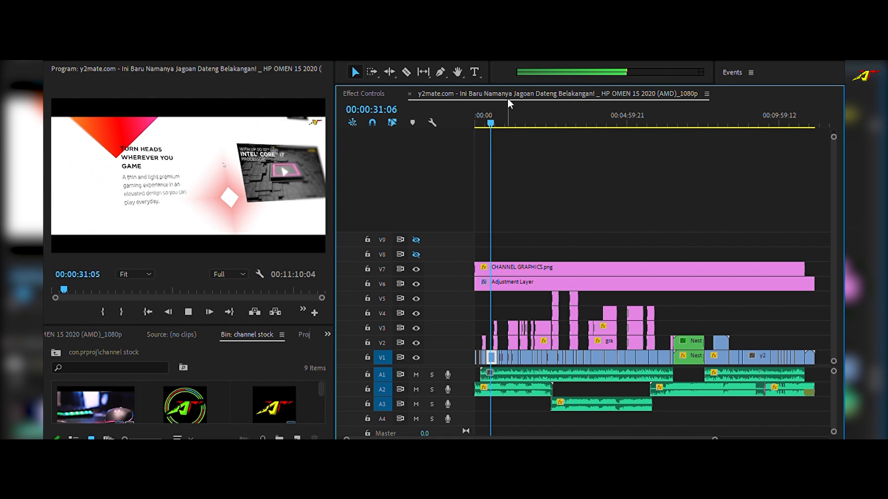
drag(490, 108, 516, 111)
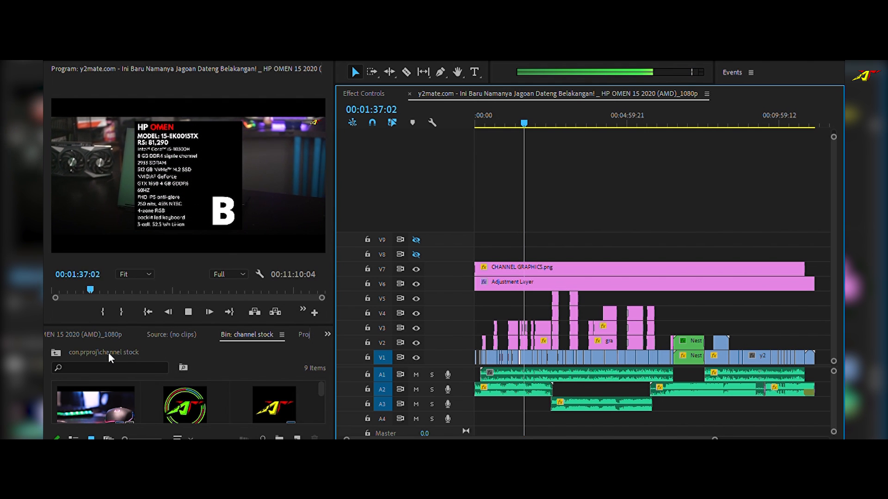
- Check Full-resolution playback of the HP OMEN 15 sequence at about 5:46, at 6:58 in the nested clips, and beyond
click(650, 110)
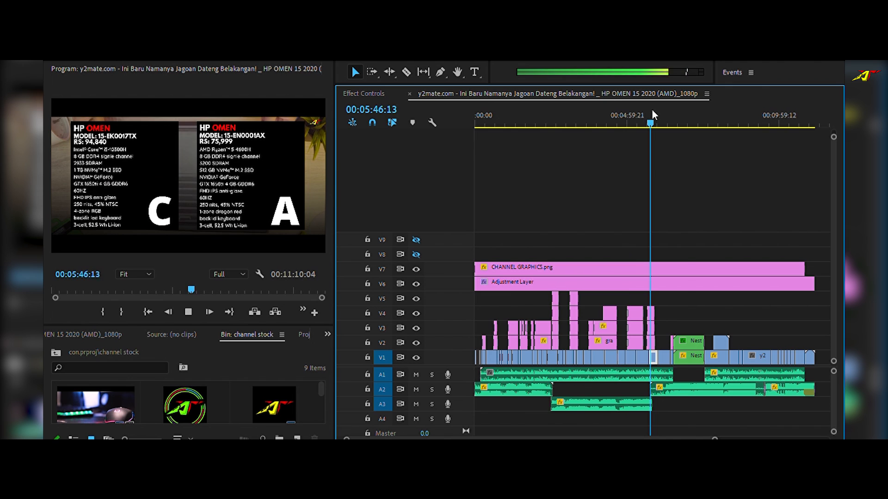
click(688, 111)
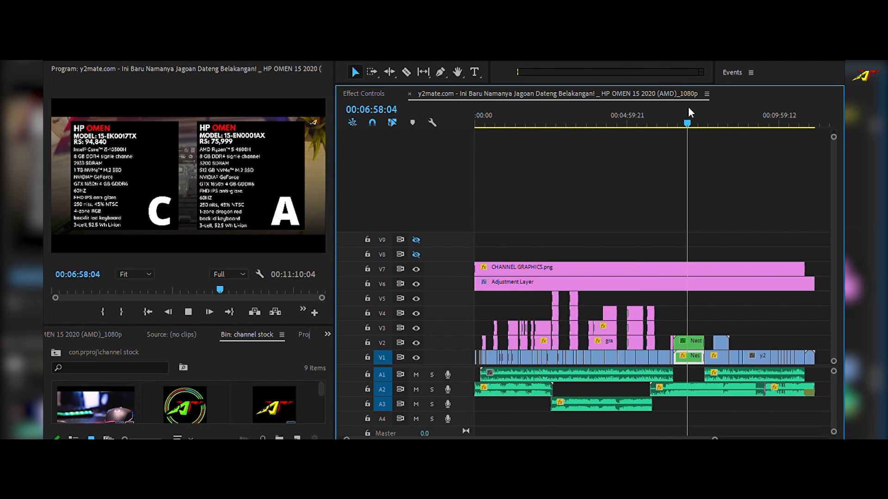
key(space)
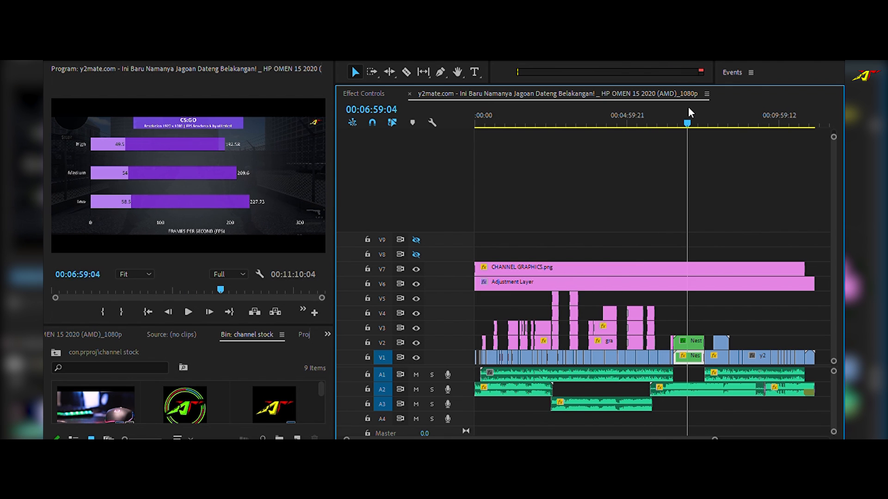
click(726, 114)
key(space)
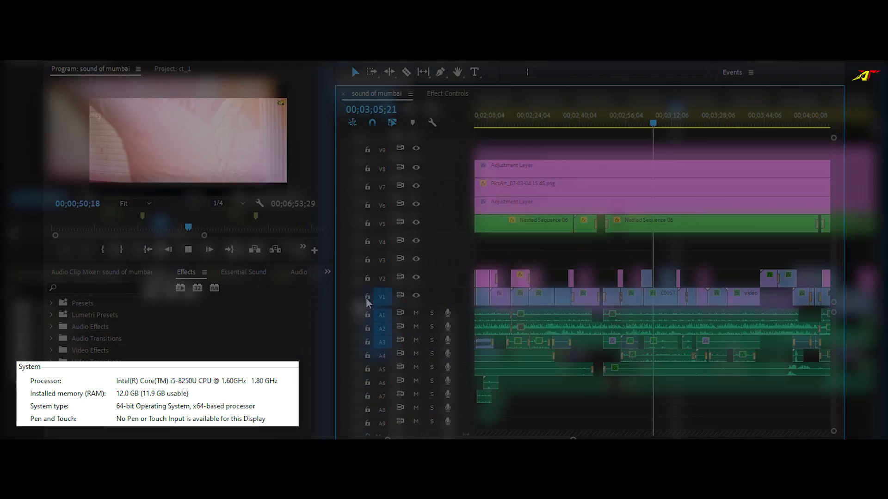
- Play the sound of mumbai sequence at 1/4 resolution from about 3:05 and 0:04 to check preview smoothness
key(space)
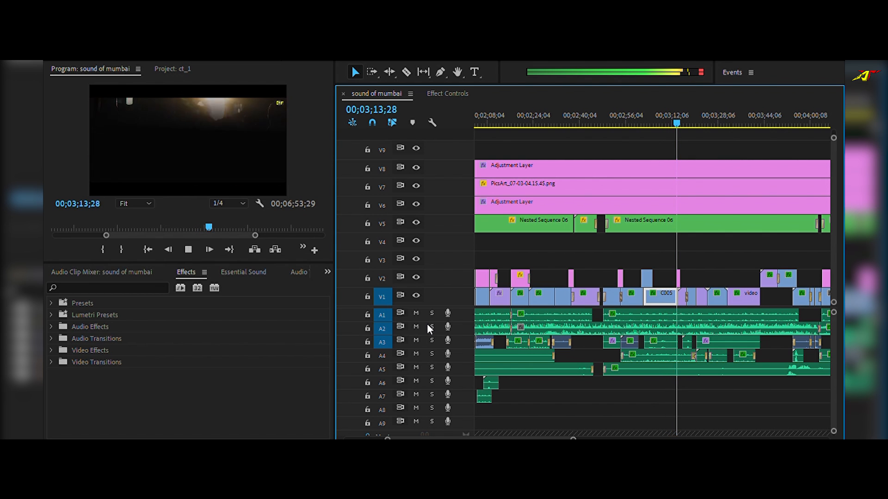
click(597, 101)
drag(598, 101, 489, 97)
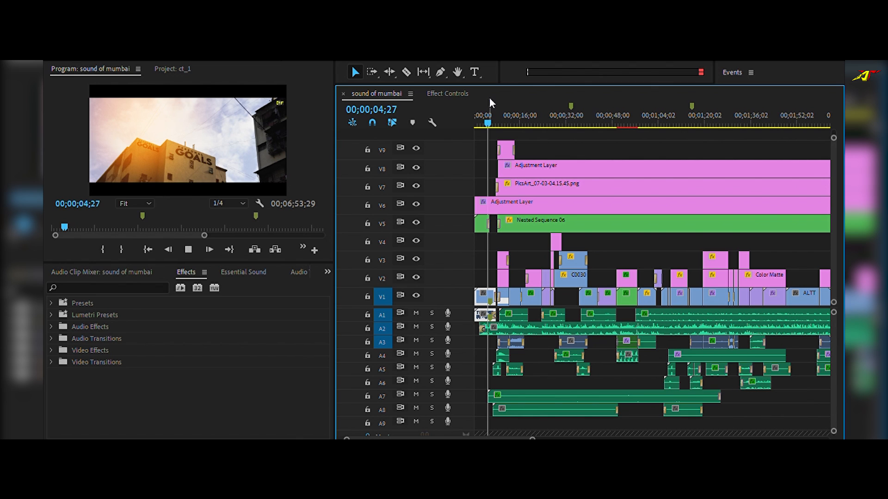
key(space)
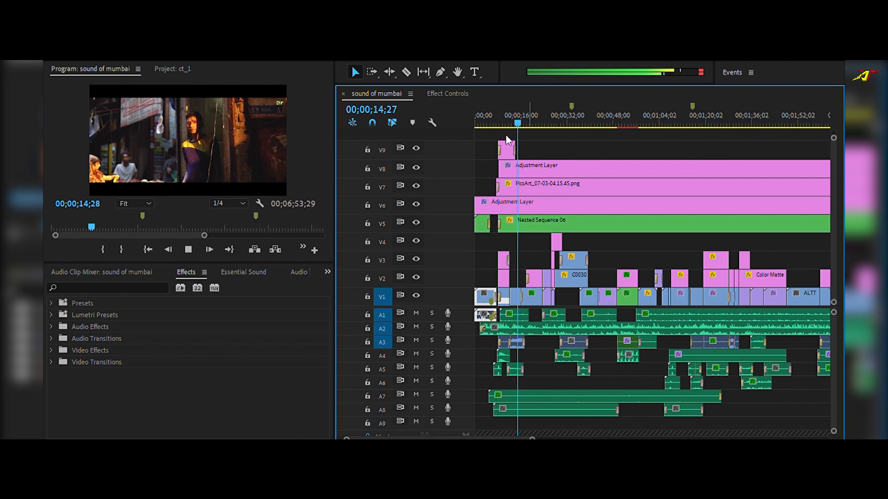
- Check 1/4-resolution playback of the sound of mumbai sequence at about 1:15 and 0:56
click(691, 121)
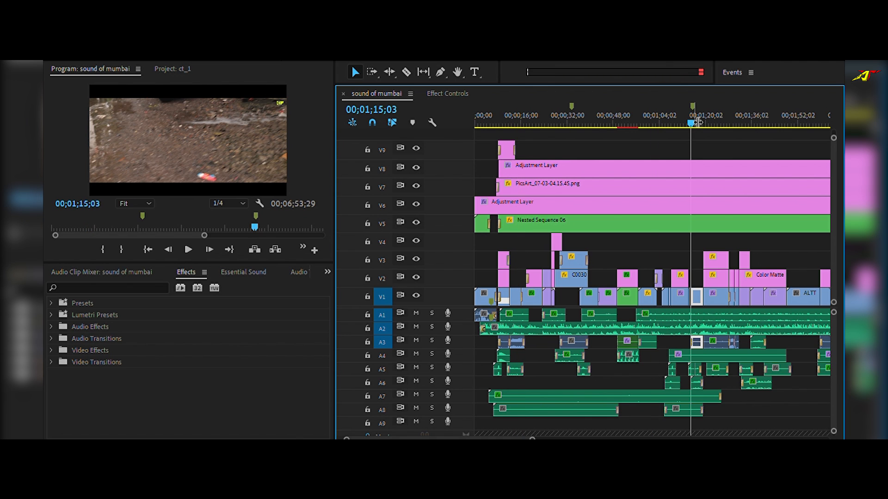
key(space)
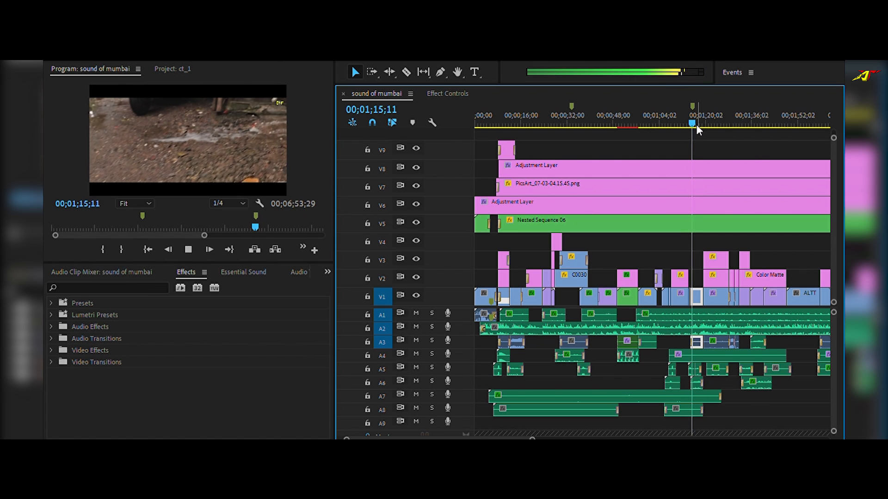
drag(638, 99, 632, 99)
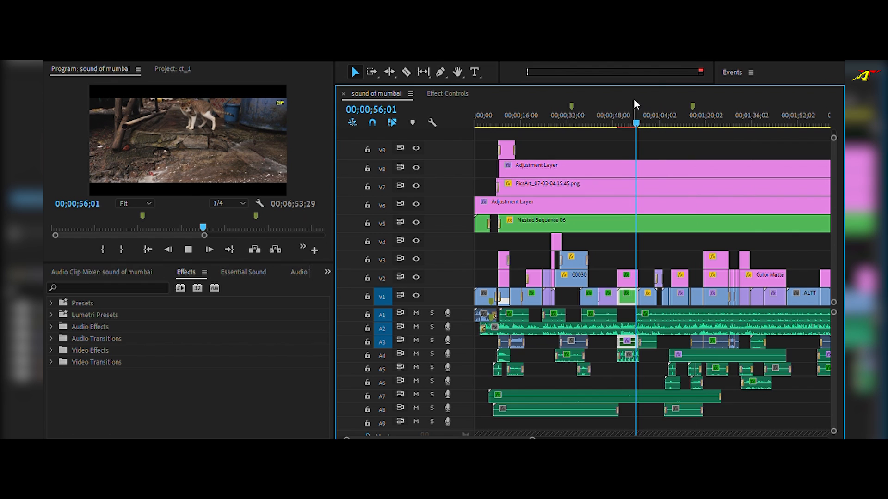
key(space)
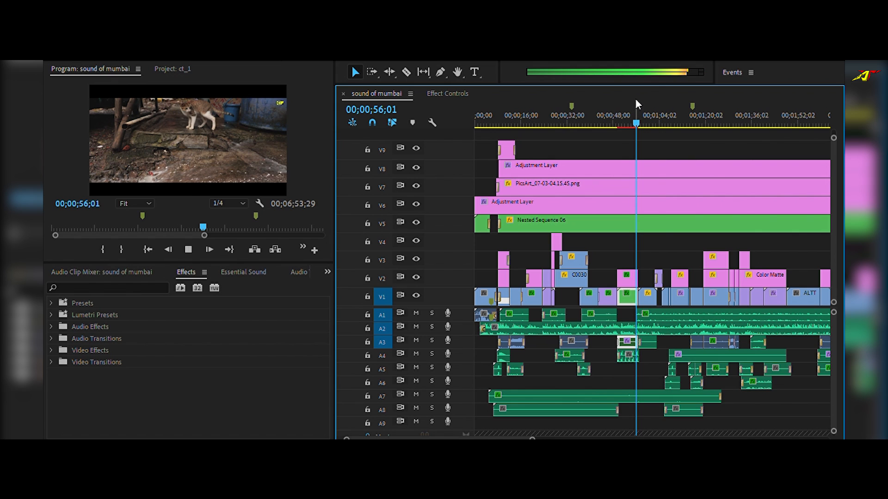
drag(636, 99, 611, 99)
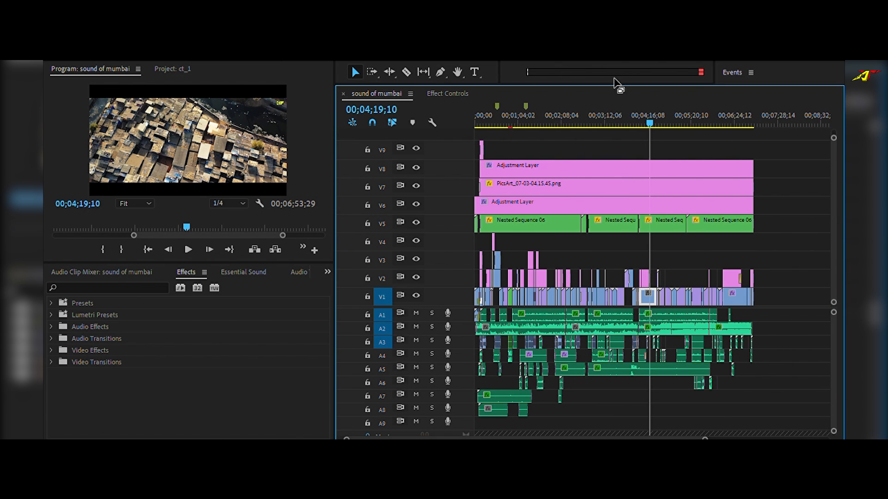
- Scrub and play the sound of mumbai sequence at about 3:23, 2:23 and 3:31 at 1/4 resolution to check the preview's response
drag(649, 122, 606, 122)
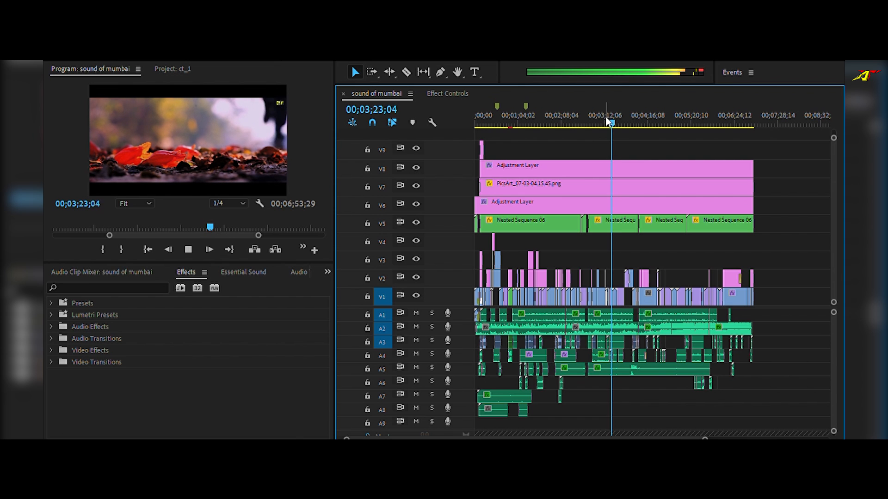
drag(640, 111, 576, 142)
key(space)
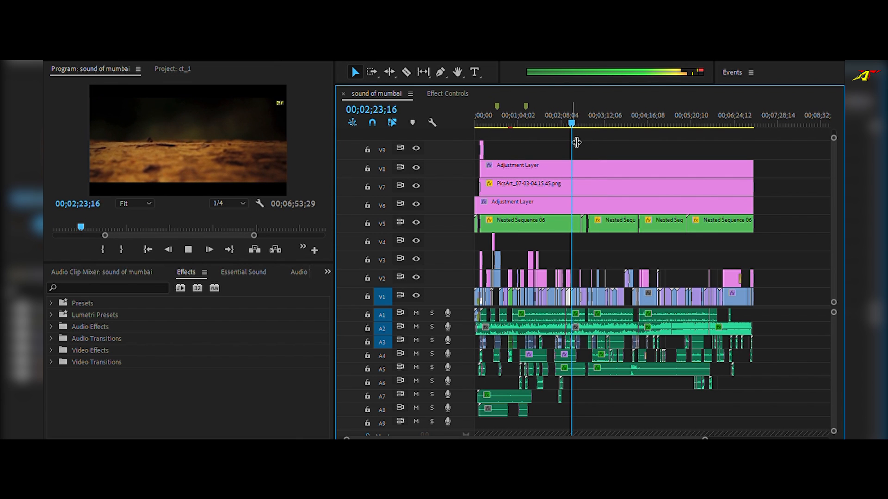
key(space)
key(ctrl+m)
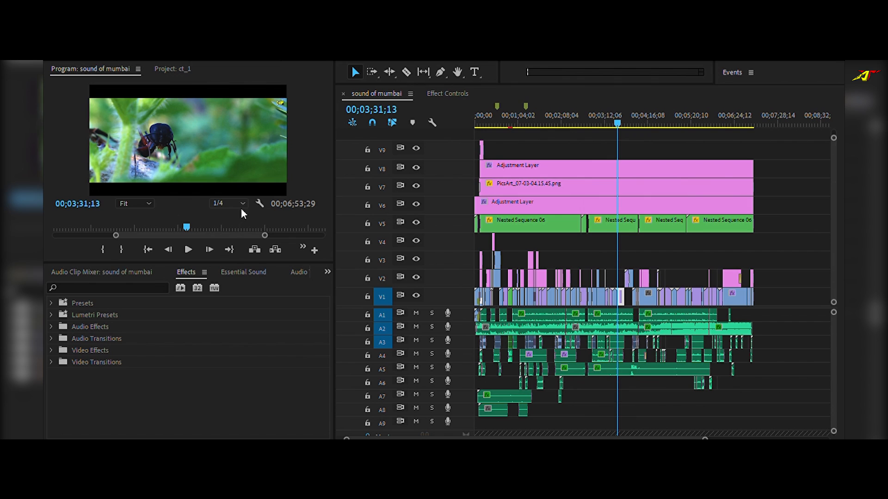
- Set the playback resolution to Full and check sound of mumbai playback at about 1:18, 2:54 and 4:07
drag(552, 107, 531, 107)
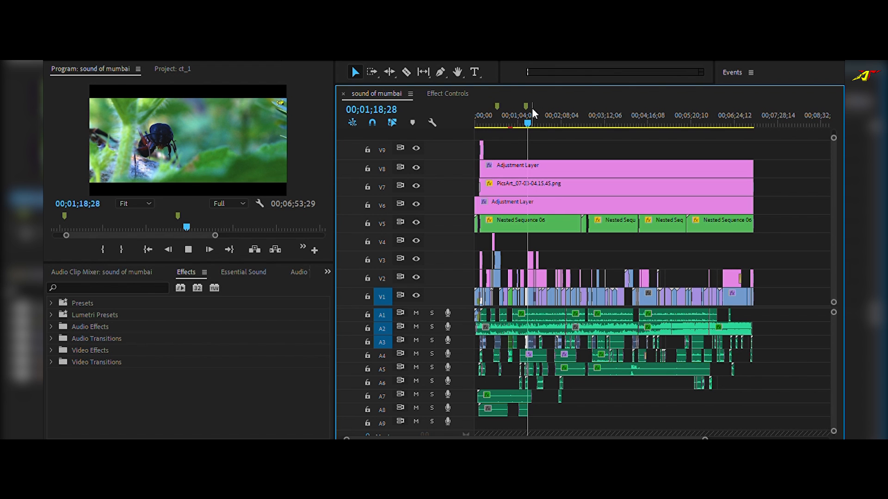
key(space)
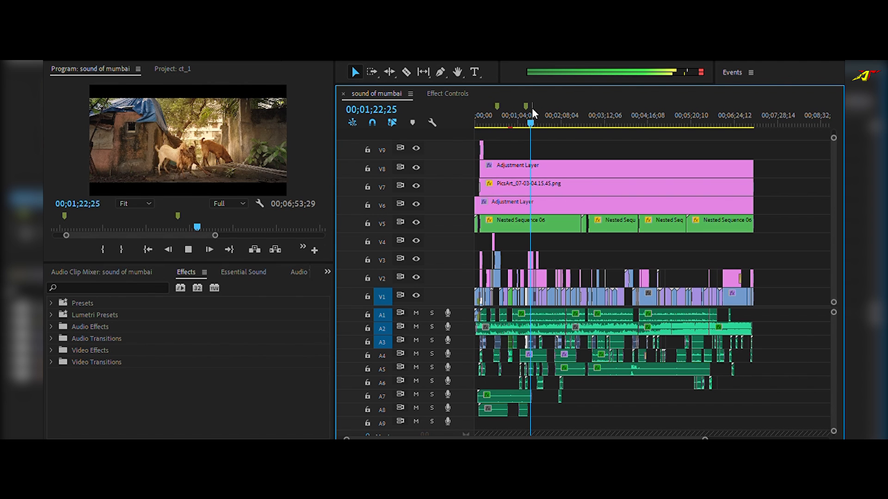
drag(535, 111, 595, 113)
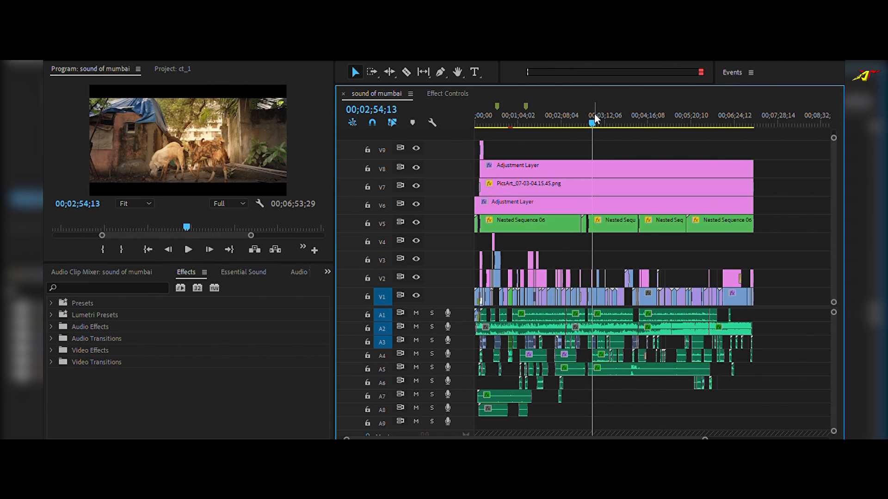
key(space)
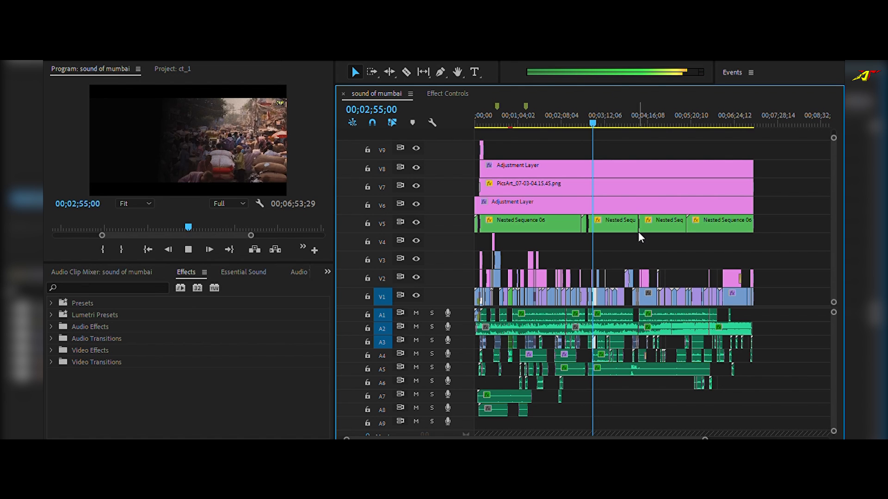
drag(592, 113, 642, 118)
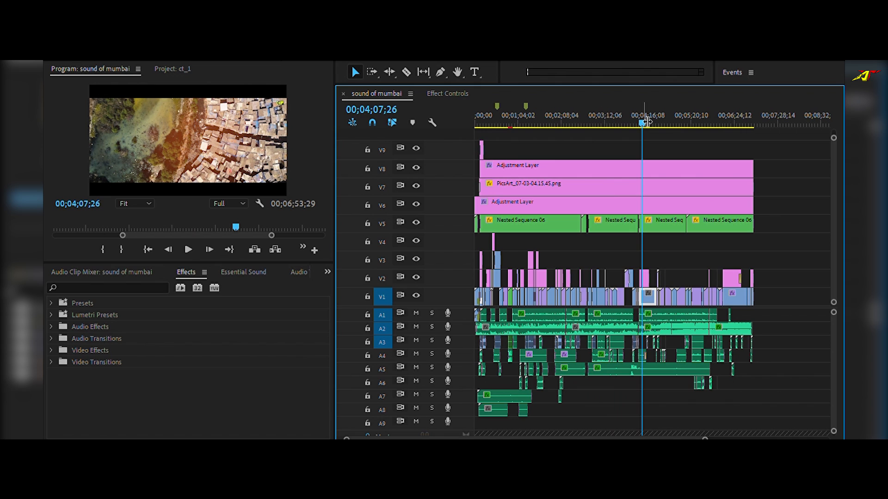
- Check Full-resolution playback of the sound of mumbai sequence from about 5:17, 5:00 and 6:21
click(690, 116)
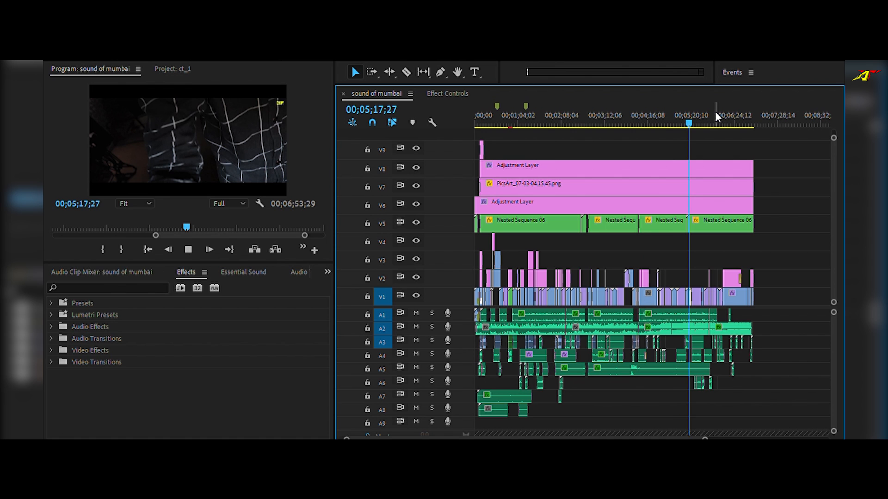
key(space)
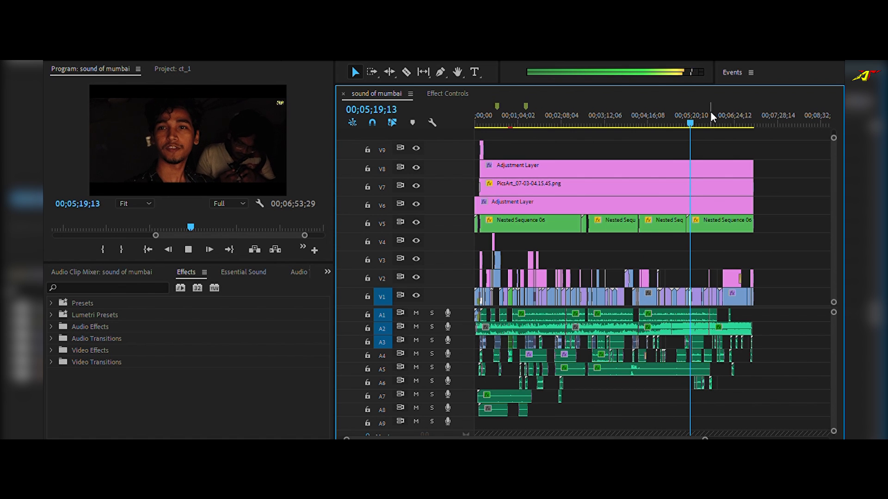
key(space)
click(678, 105)
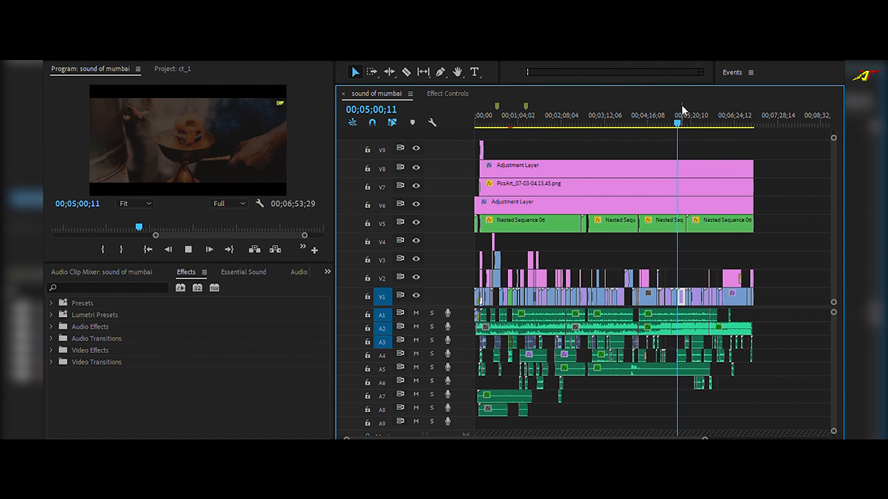
key(space)
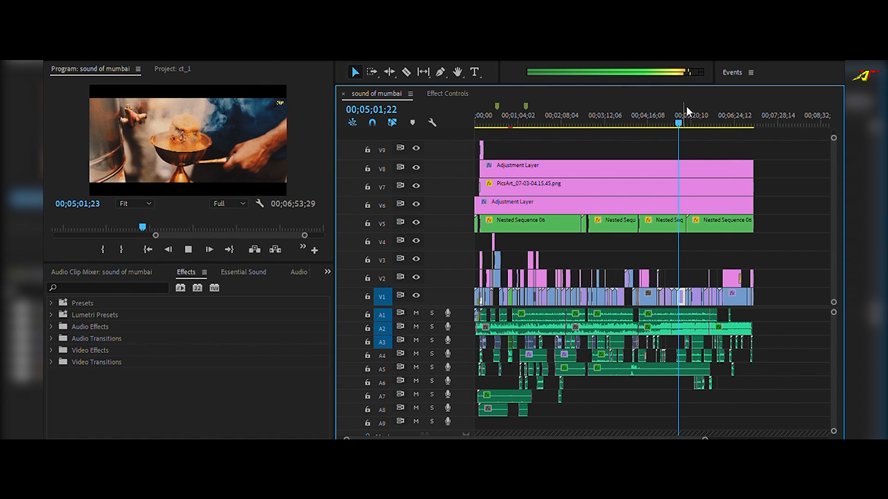
click(733, 108)
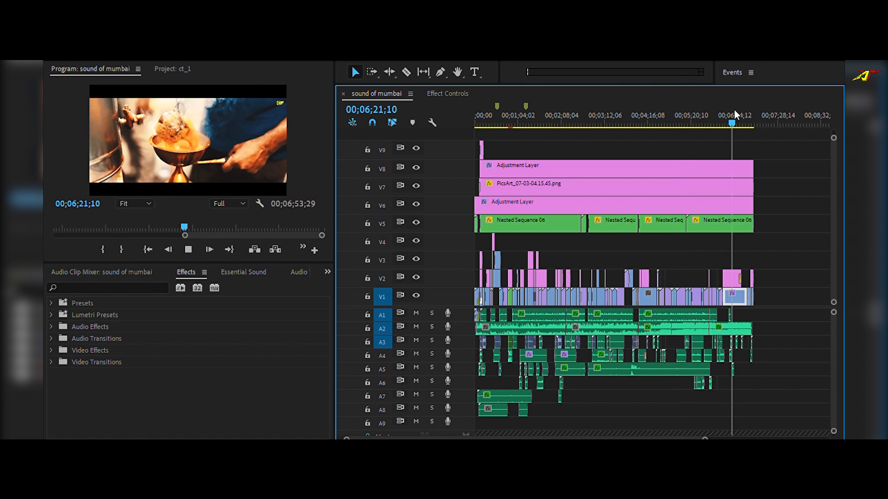
key(space)
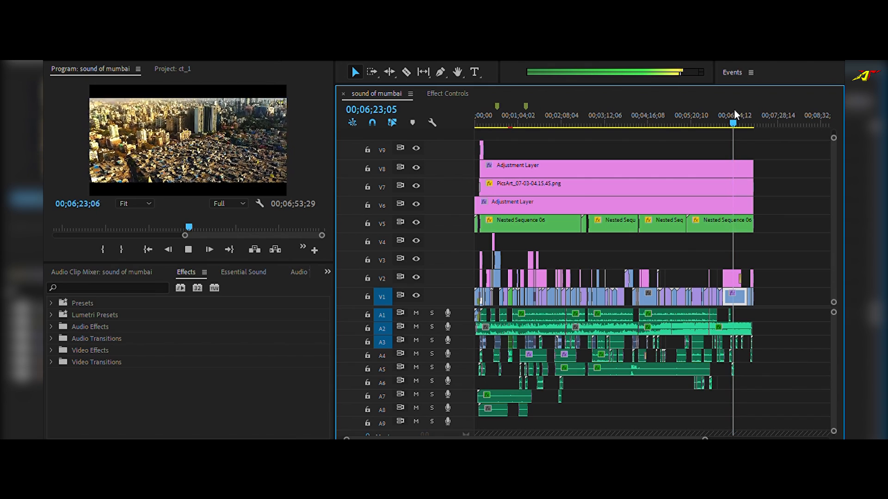
- Stop playback near 6:23 and scrub the sound of mumbai sequence back through about 1:07, 1:33 and 3:01 to check the preview's response
key(space)
drag(734, 109, 543, 100)
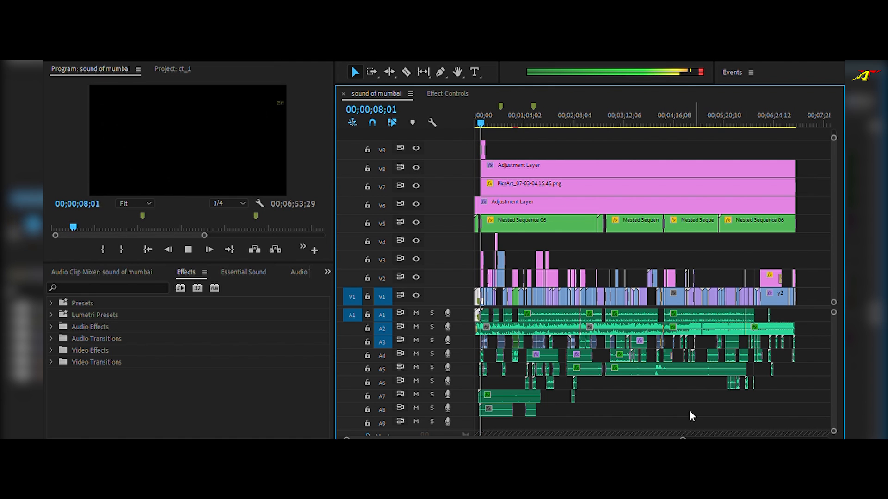
click(542, 119)
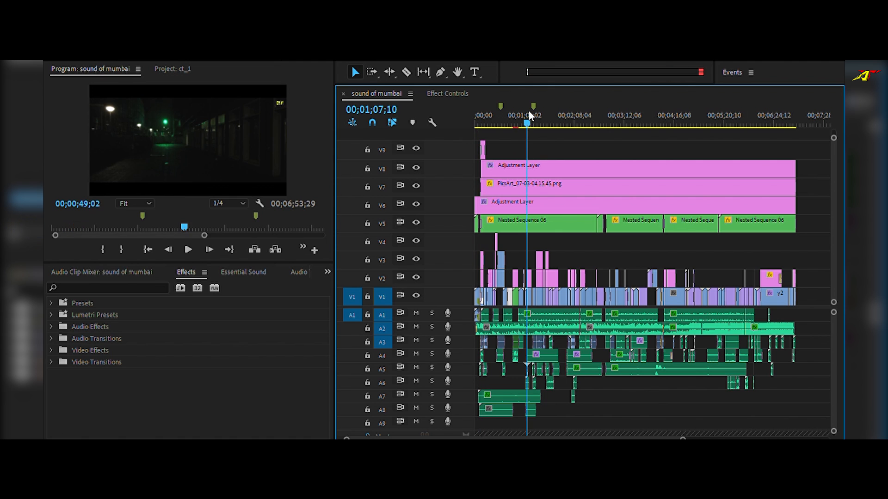
mouse_move(551, 109)
mouse_down()
mouse_move(645, 110)
mouse_move(529, 121)
mouse_move(549, 123)
mouse_up()
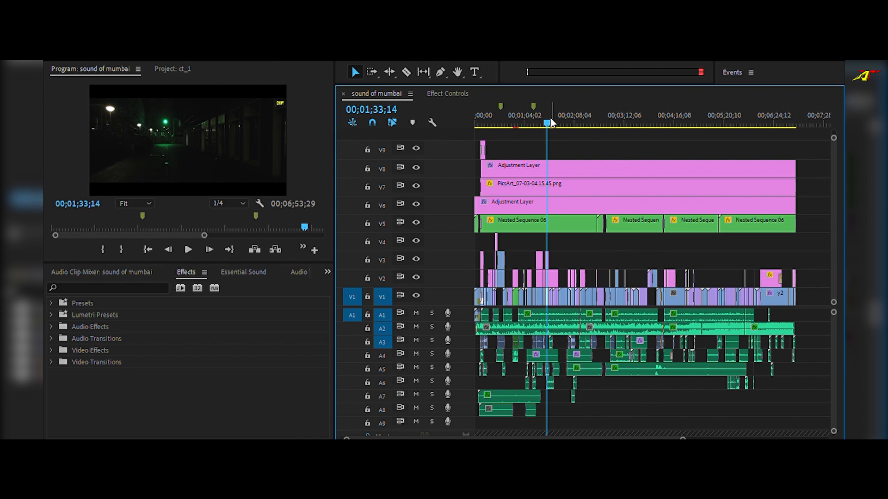
drag(551, 106, 618, 112)
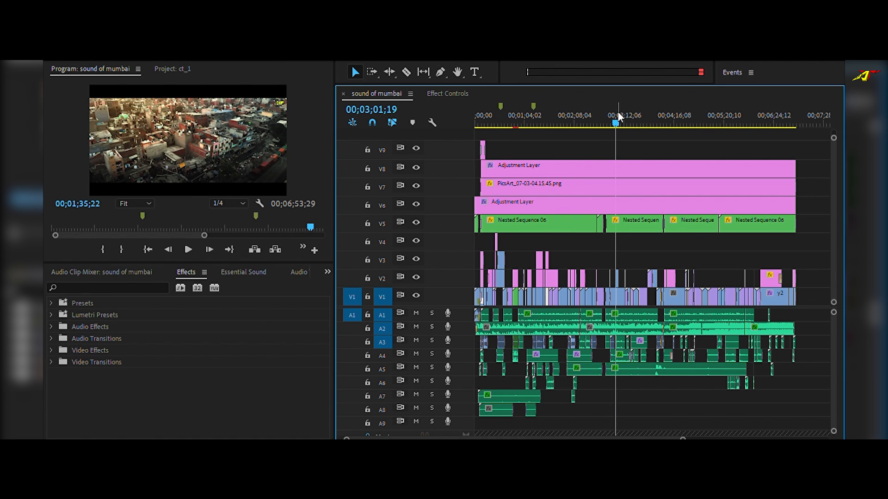
- Check 1/4-resolution playback of the sequence from about 0:25, and scrub through about 4:33 to play from 5:18
click(494, 116)
key(space)
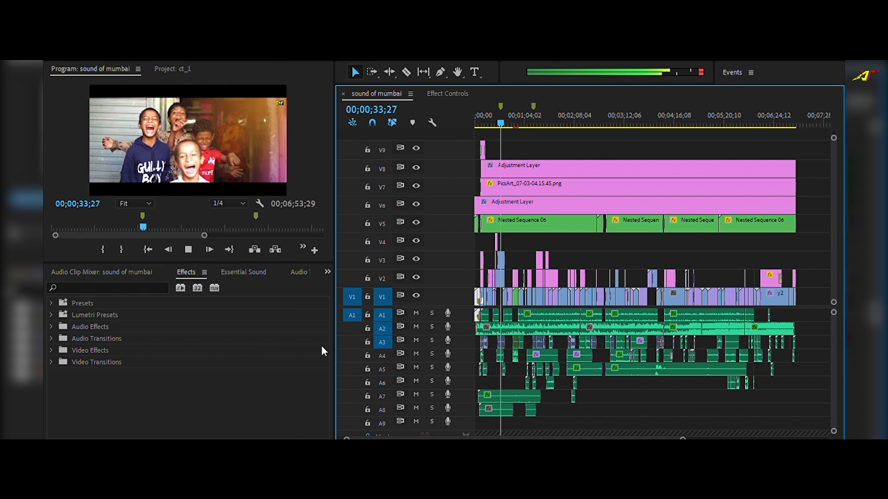
click(616, 114)
drag(619, 112, 688, 109)
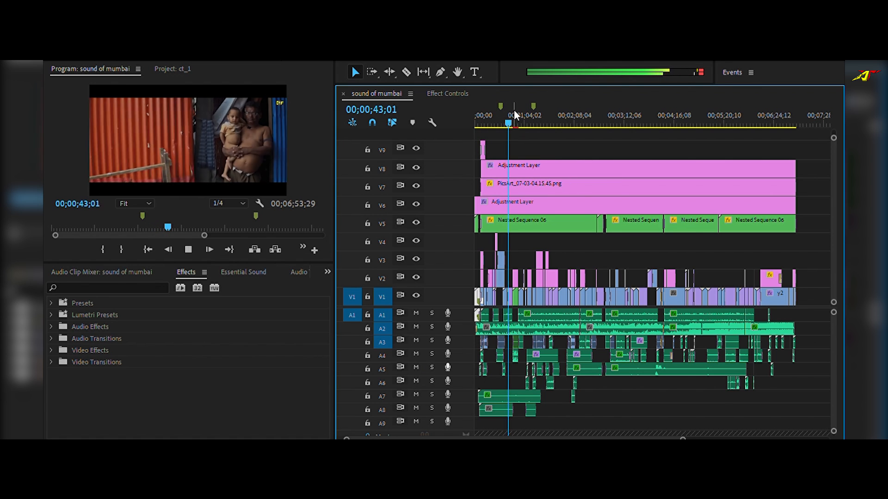
click(688, 105)
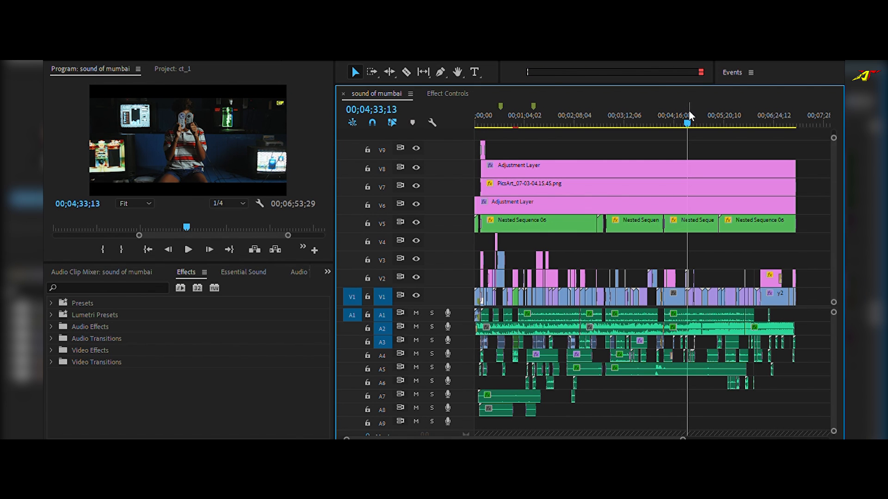
drag(688, 111, 725, 114)
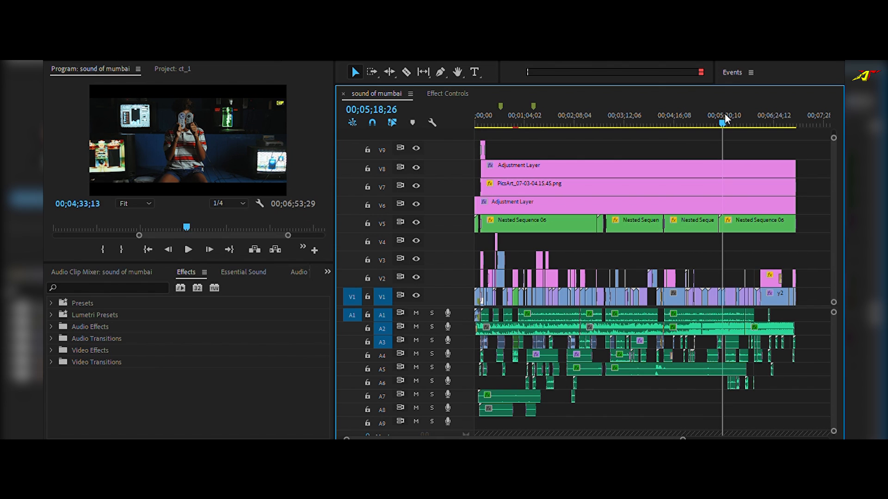
key(space)
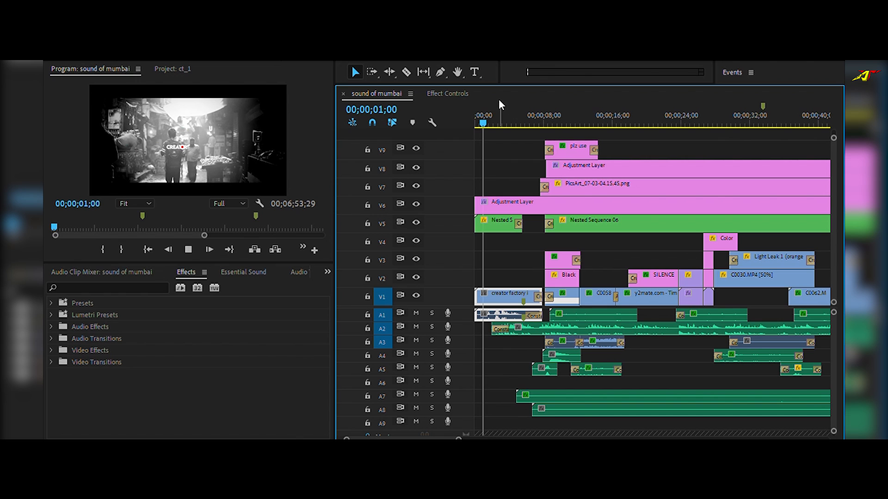
- Play the sequence's opening from about 0:12 at Full resolution and set the playback resolution to 1/4
click(584, 122)
key(space)
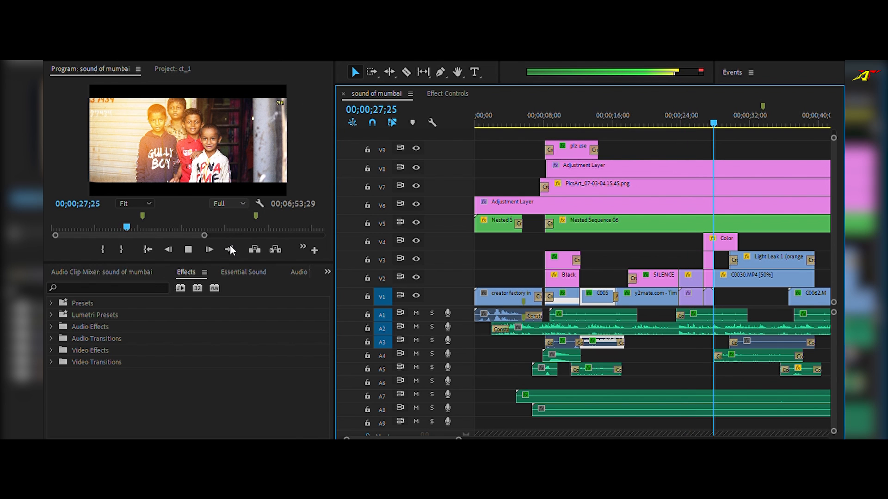
click(241, 228)
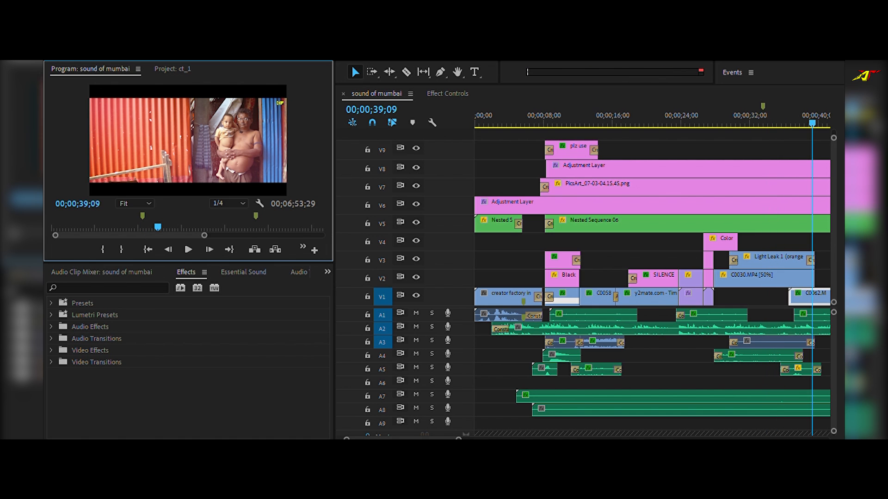
- Scrub the sequence's opening between about 0:09 and 0:27 at 1/4 resolution to check how the preview responds
click(555, 113)
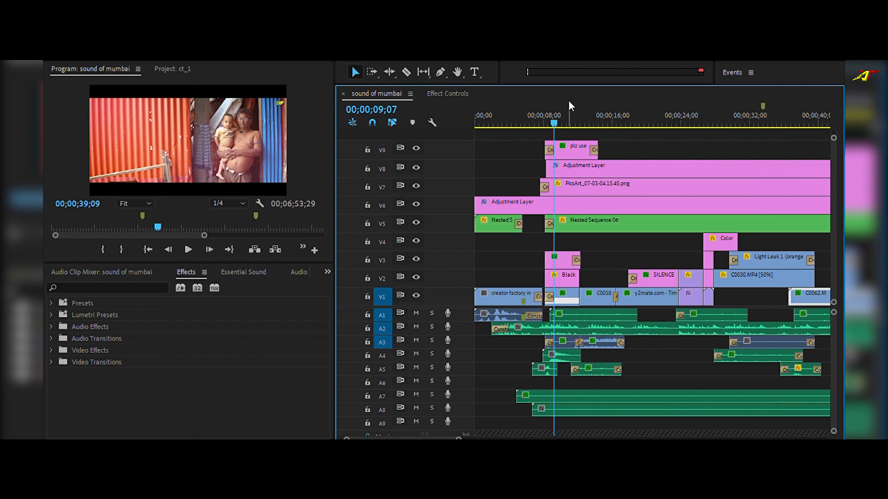
click(677, 108)
drag(598, 106, 590, 104)
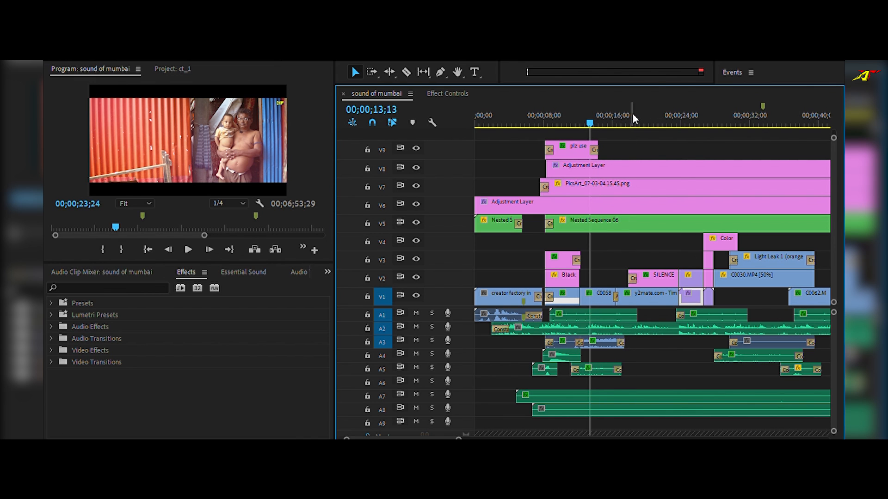
click(674, 112)
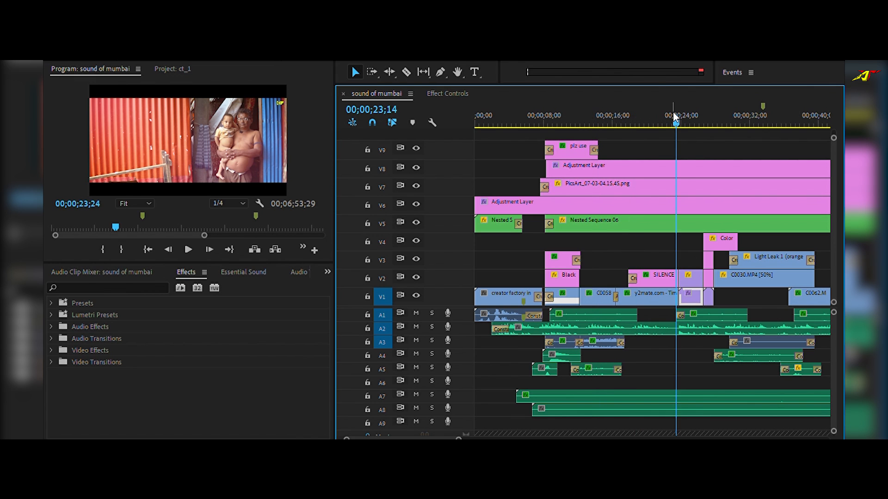
click(541, 107)
drag(545, 103, 714, 106)
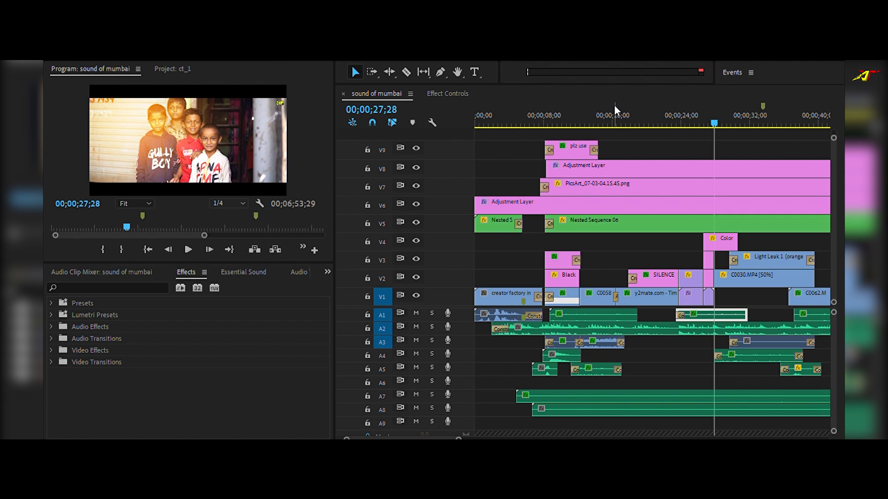
click(681, 137)
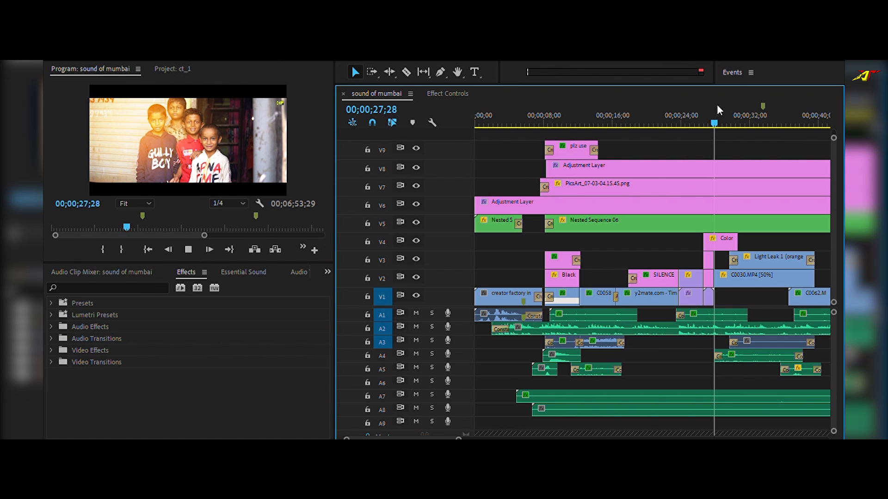
- Zoom the sound of mumbai timeline out and in to check its response, finishing with the whole sequence in view
drag(458, 438, 713, 438)
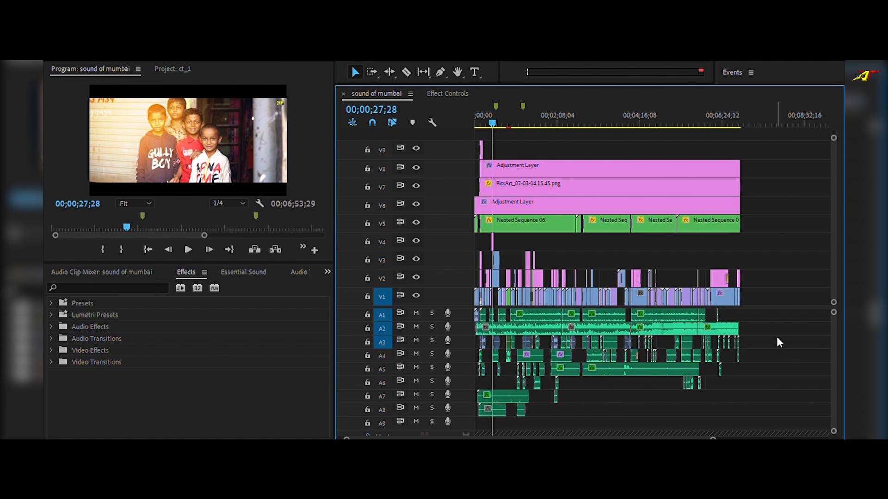
drag(716, 433, 657, 434)
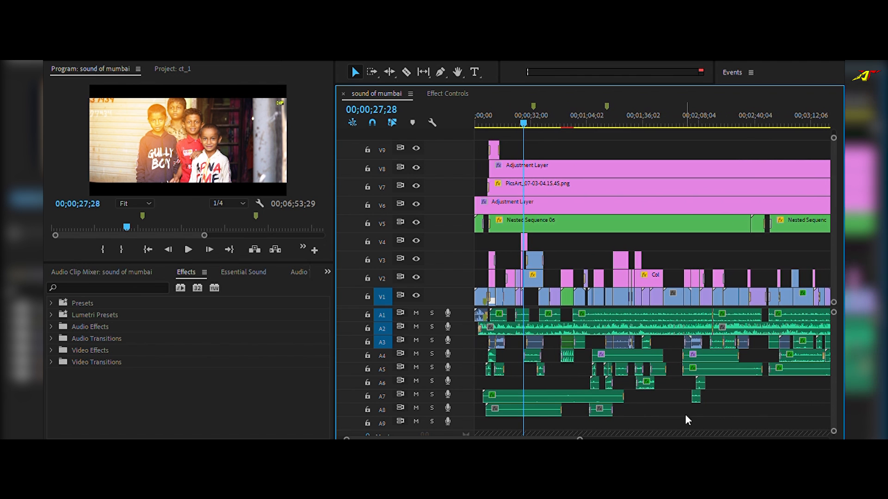
drag(583, 432, 709, 435)
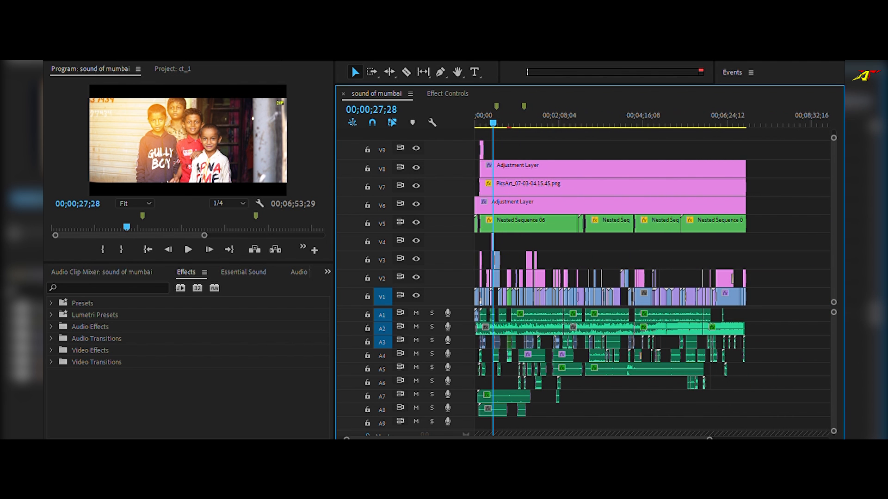